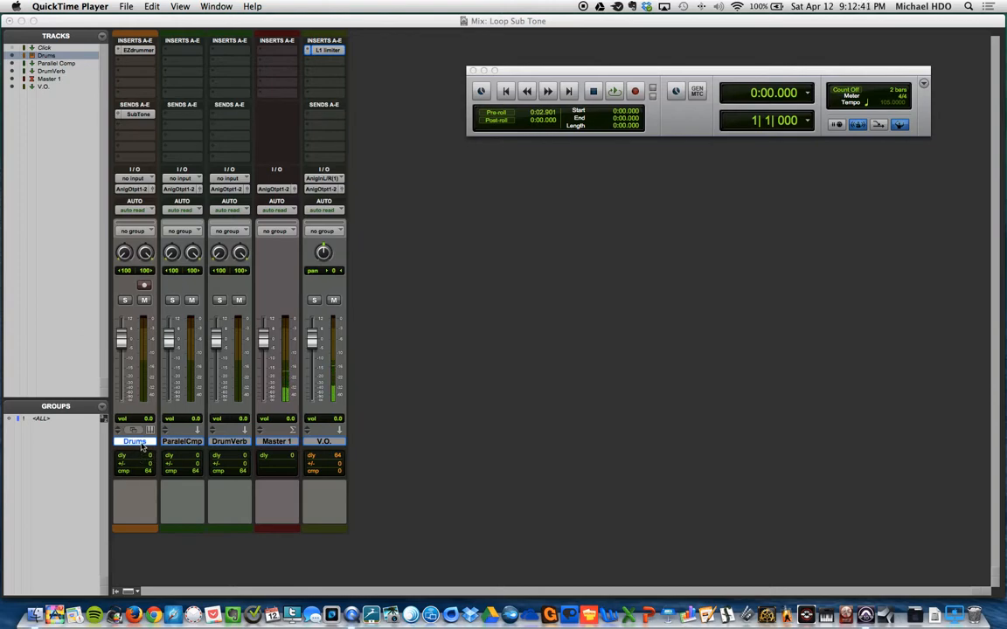
Play the drum loop briefly in the Edit window and return to the Mix window
left_click(232, 421)
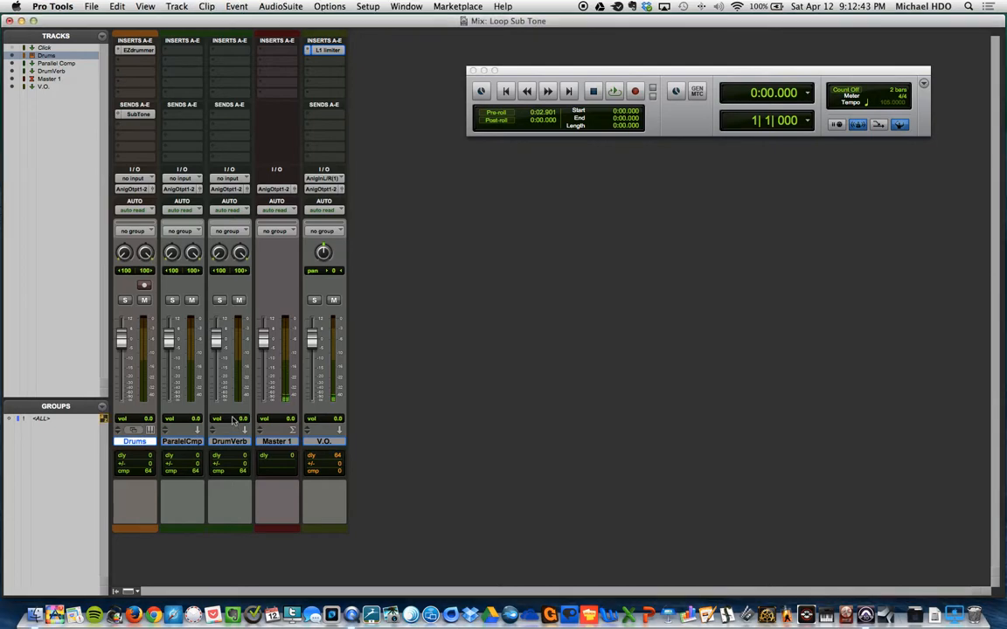
key("super+equal")
key("space")
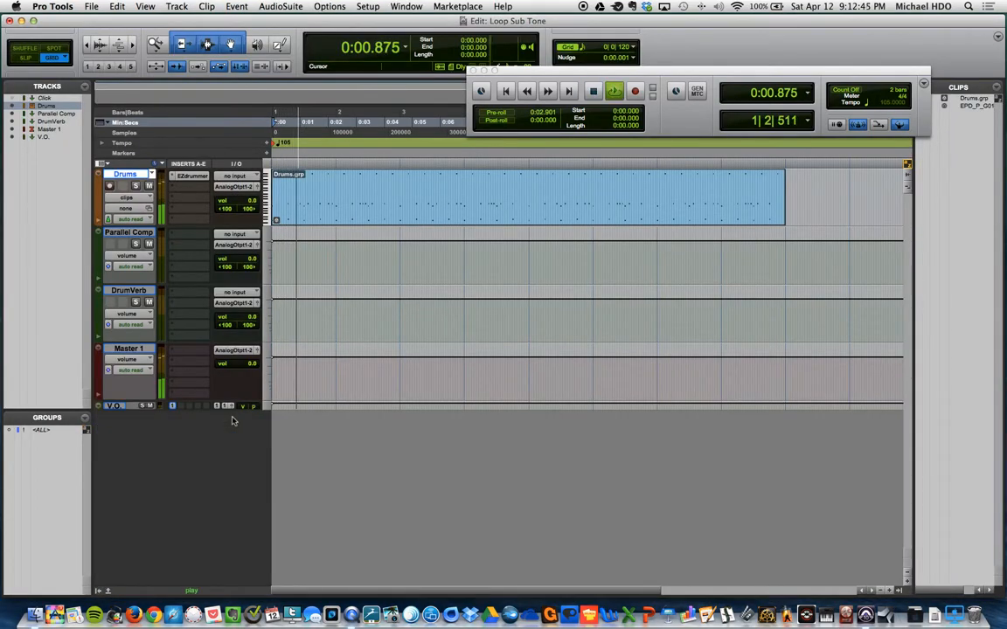
key("space")
key("super+equal")
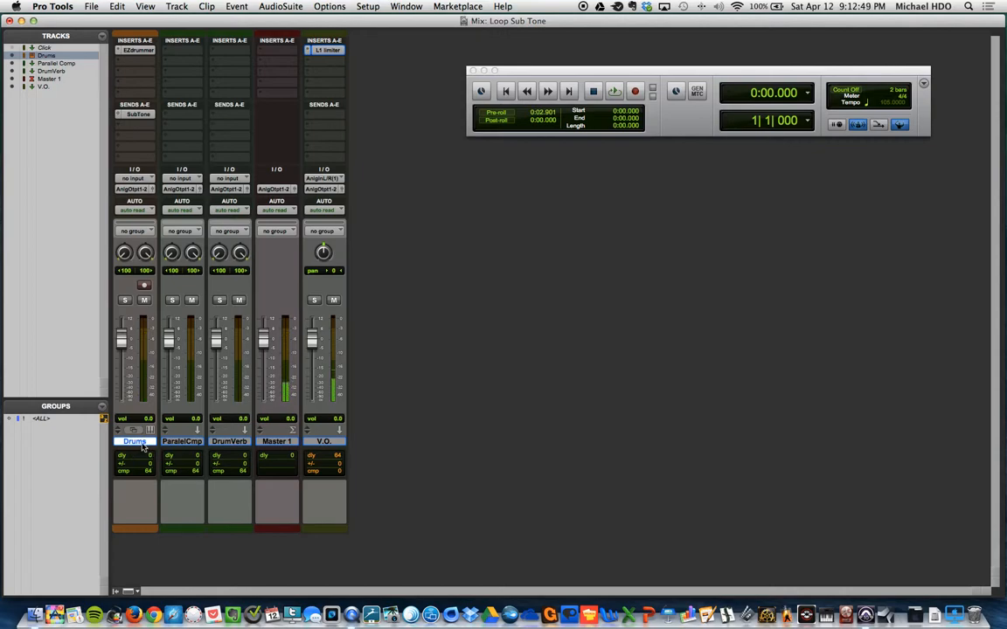
Create one new mono Aux Input track directly after the Drums track
key("shift+super+n")
key("super+Right")
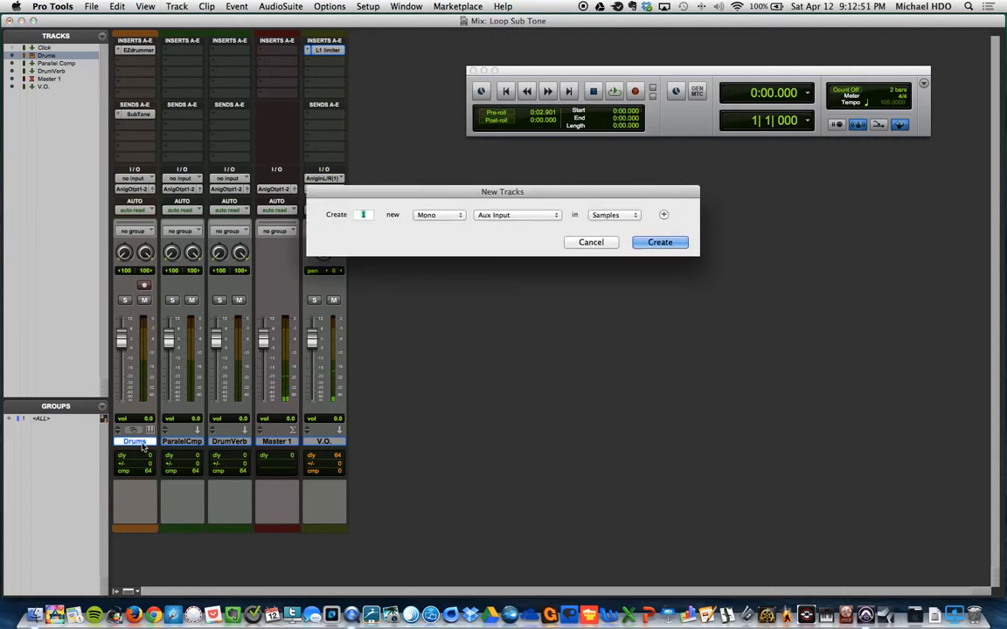
key("Return")
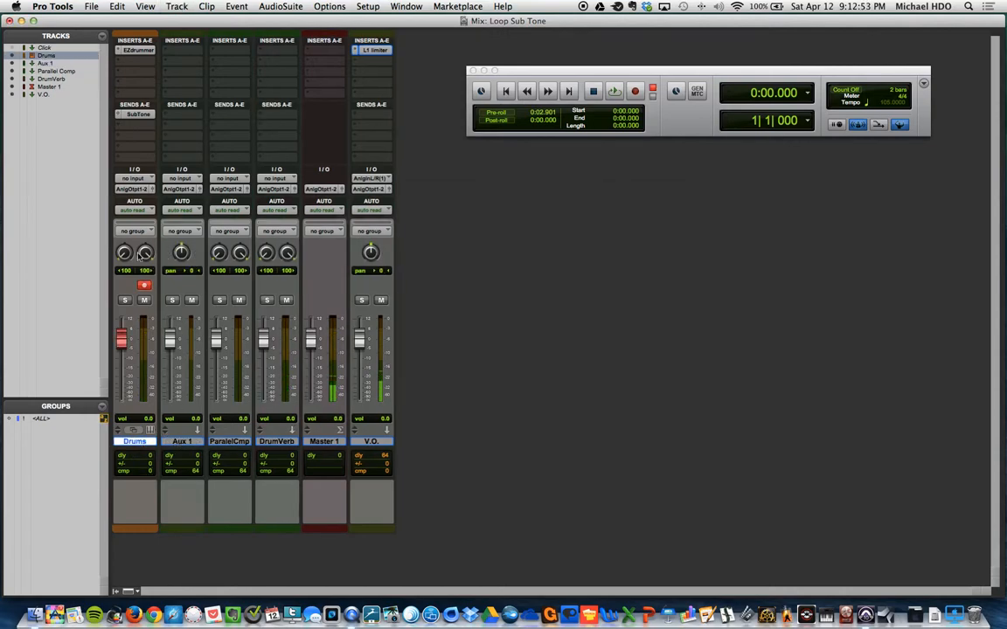
Disarm recording on the Drums track and rename the new aux track as 50 Hz Tone
left_click(144, 285)
double_click(181, 452)
type("50 Hz Tone")
key("Return")
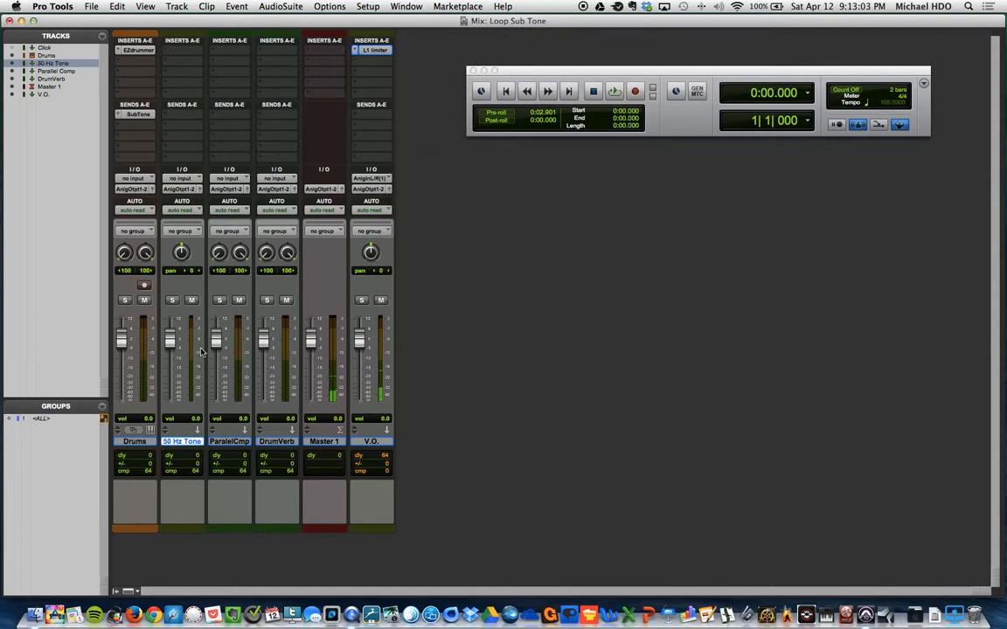
Mute the 50 Hz Tone track and insert the mono Signal Generator plug-in in its first insert slot
left_click(192, 300)
left_click(175, 50)
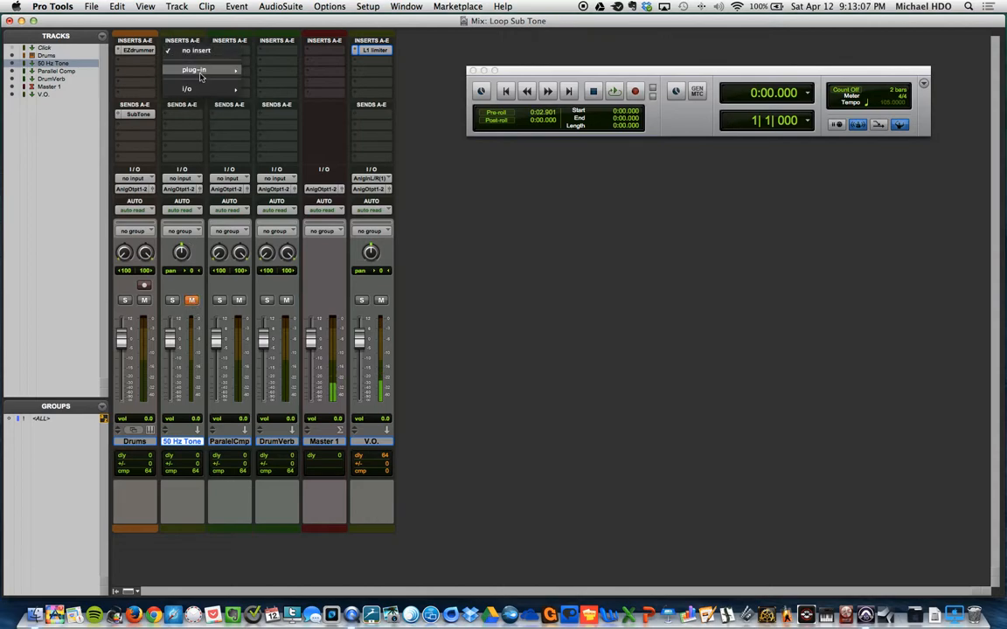
mouse_move(194, 69)
mouse_move(288, 185)
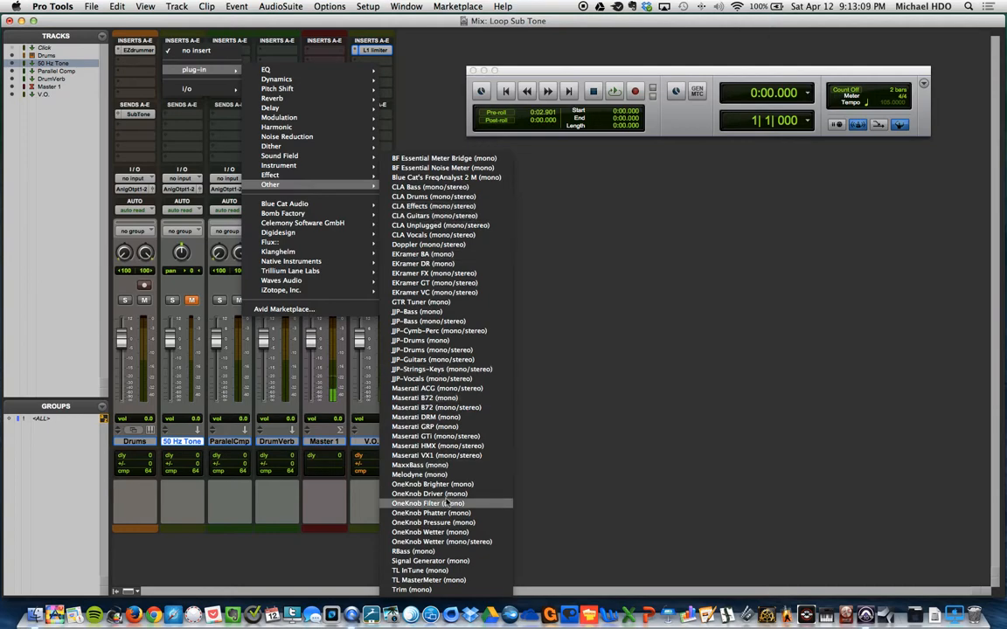
left_click(429, 561)
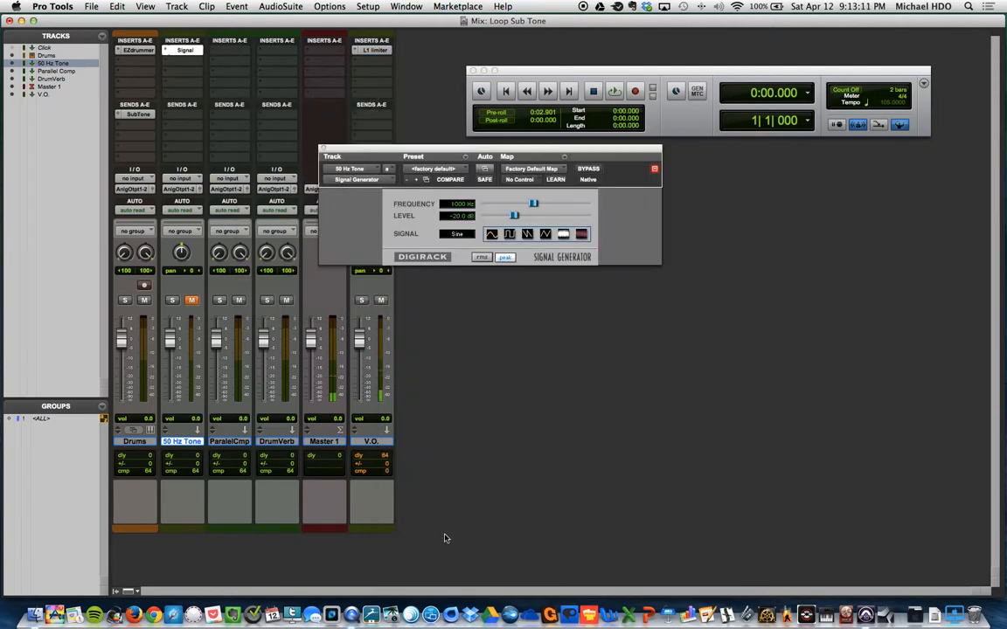
left_click_drag(550, 151, 614, 143)
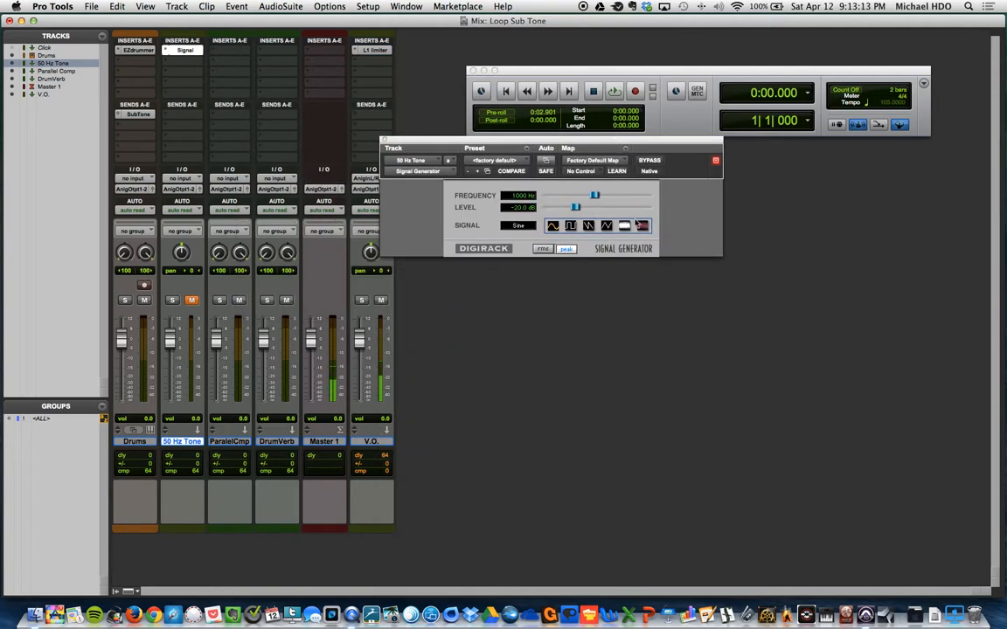
Lower the 50 Hz Tone fader to about -9 dB, and bypass the Signal Generator after briefly unmuting the track to hear it
left_click_drag(169, 342, 168, 361)
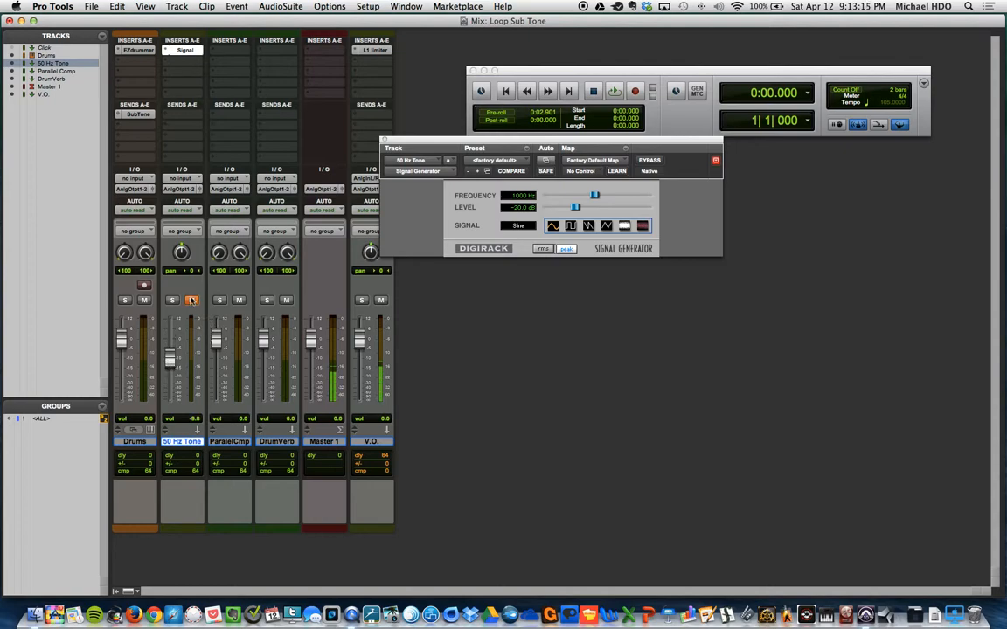
left_click(193, 301)
left_click(192, 301)
left_click(649, 161)
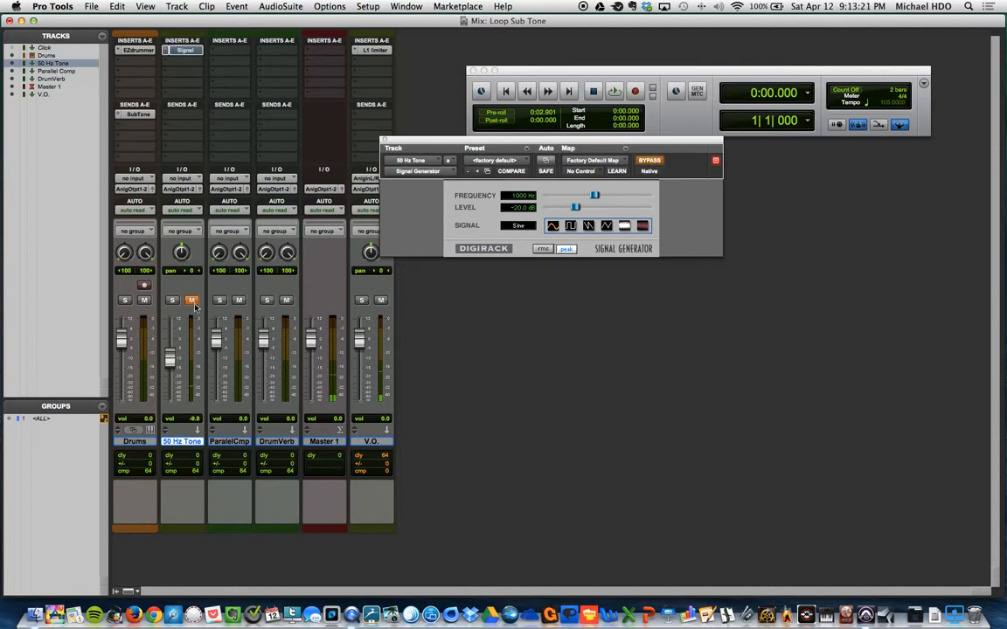
Insert the mono Expander/Gate Dyn 3 plug-in after the Signal Generator on the 50 Hz Tone track
left_click(166, 60)
mouse_move(210, 80)
mouse_move(311, 92)
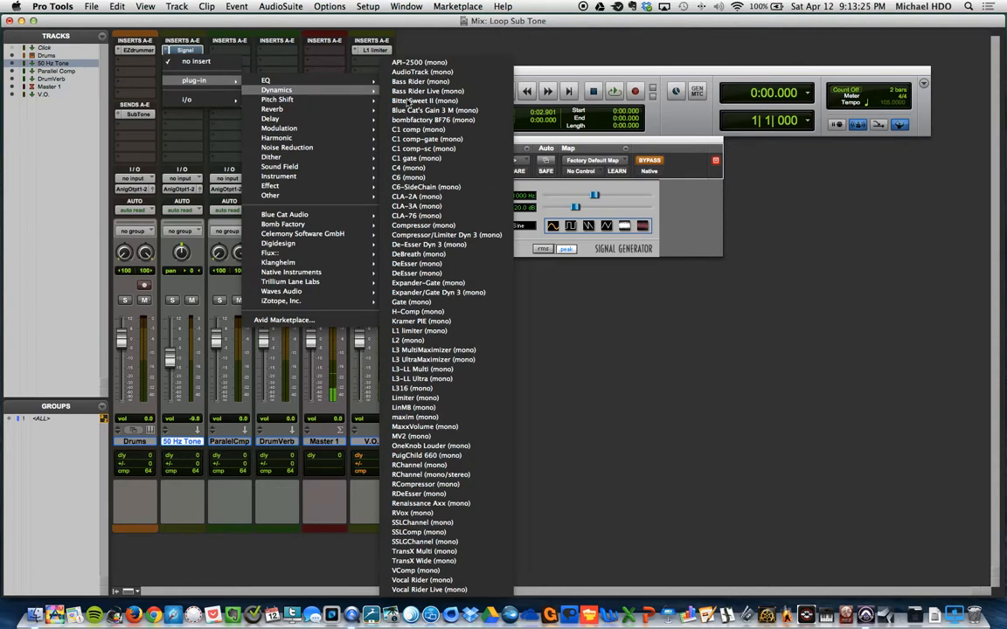
left_click(485, 293)
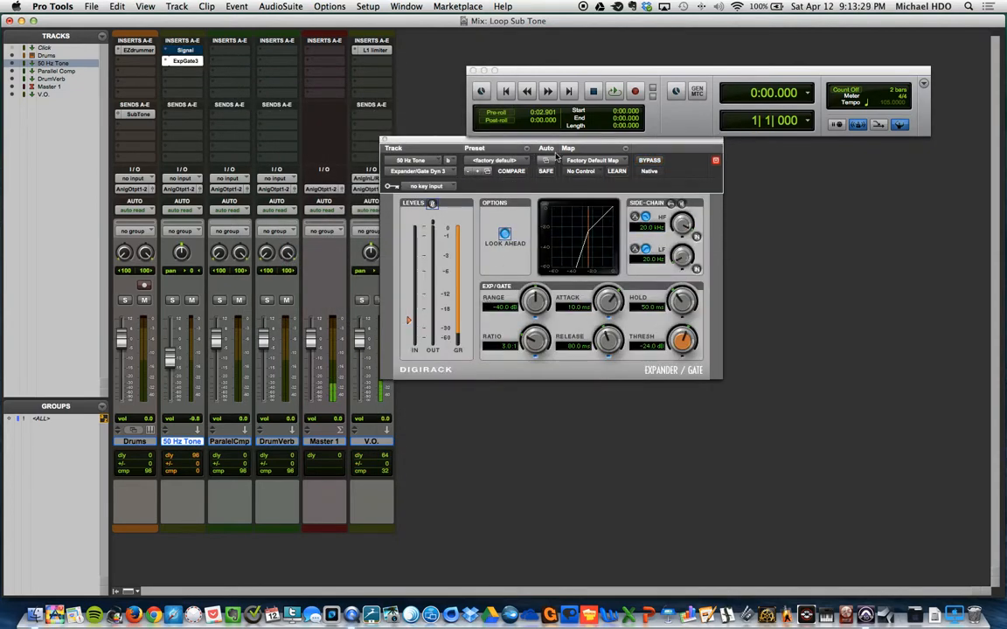
Assign the first send on the Drums track to the mono SubTone bus
left_click(118, 116)
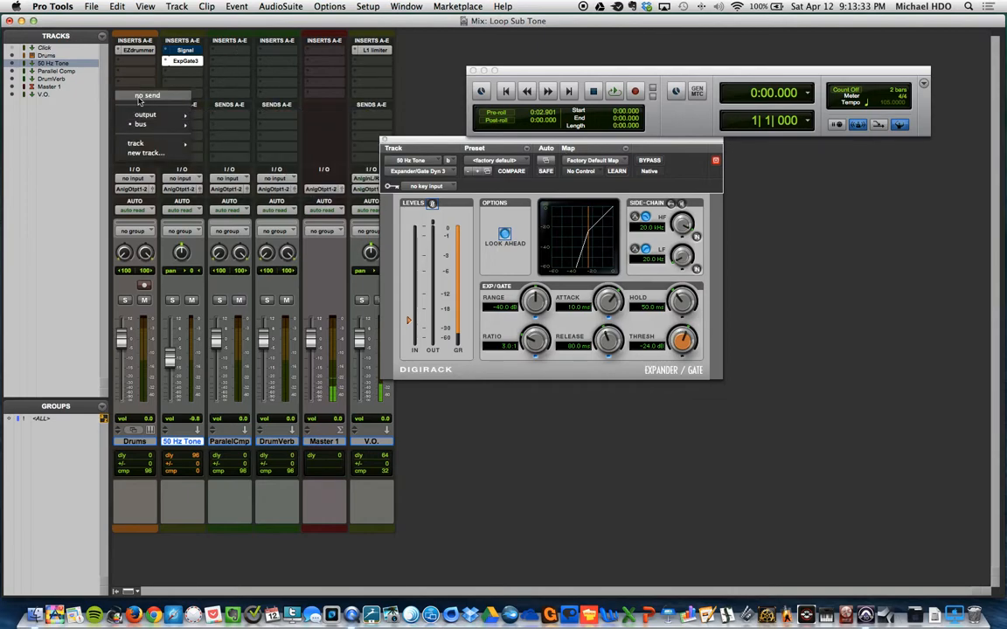
left_click(143, 88)
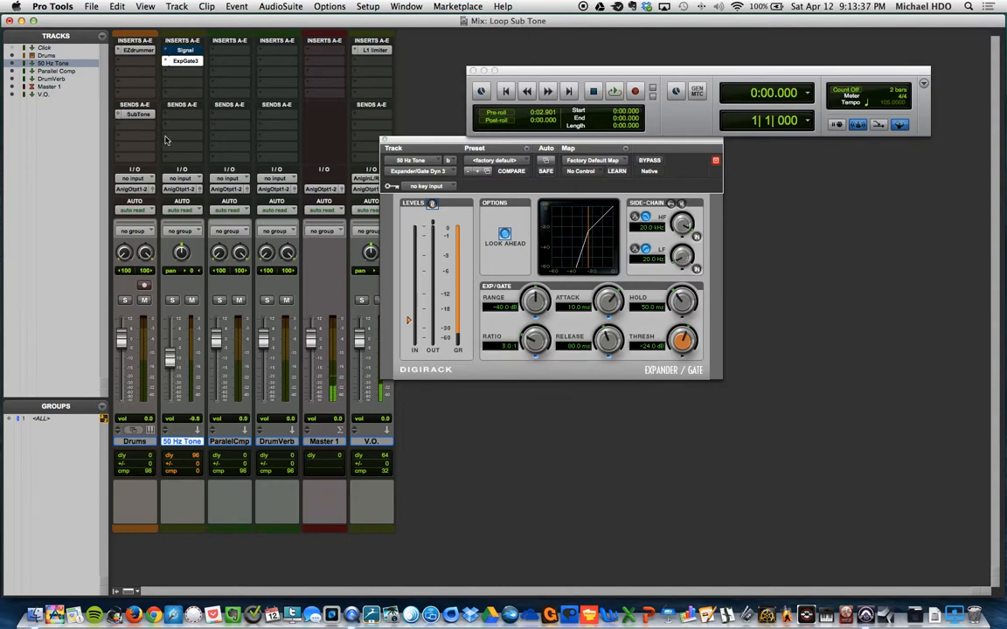
left_click(127, 115)
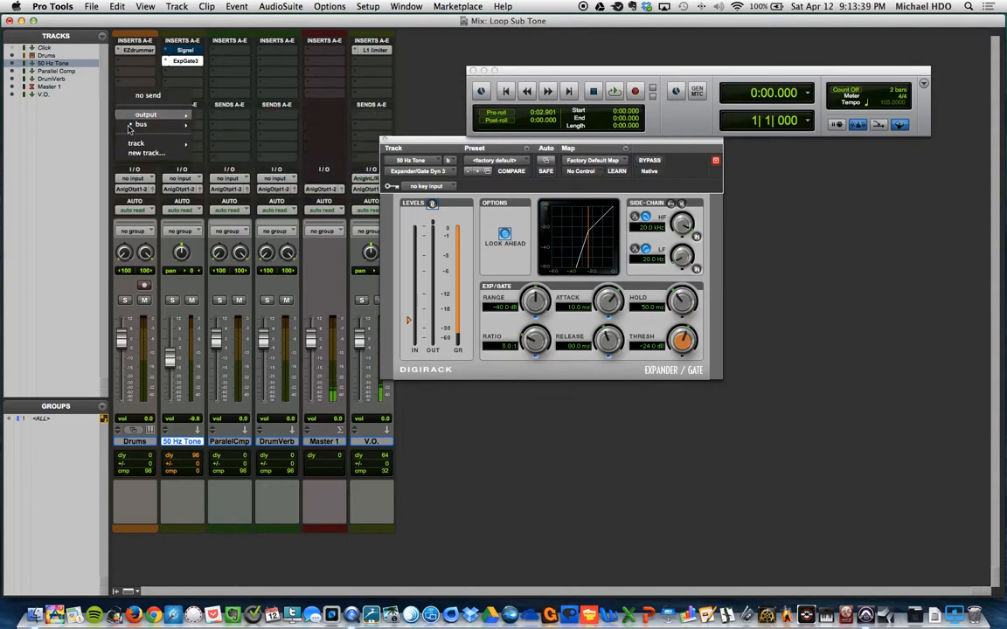
mouse_move(136, 127)
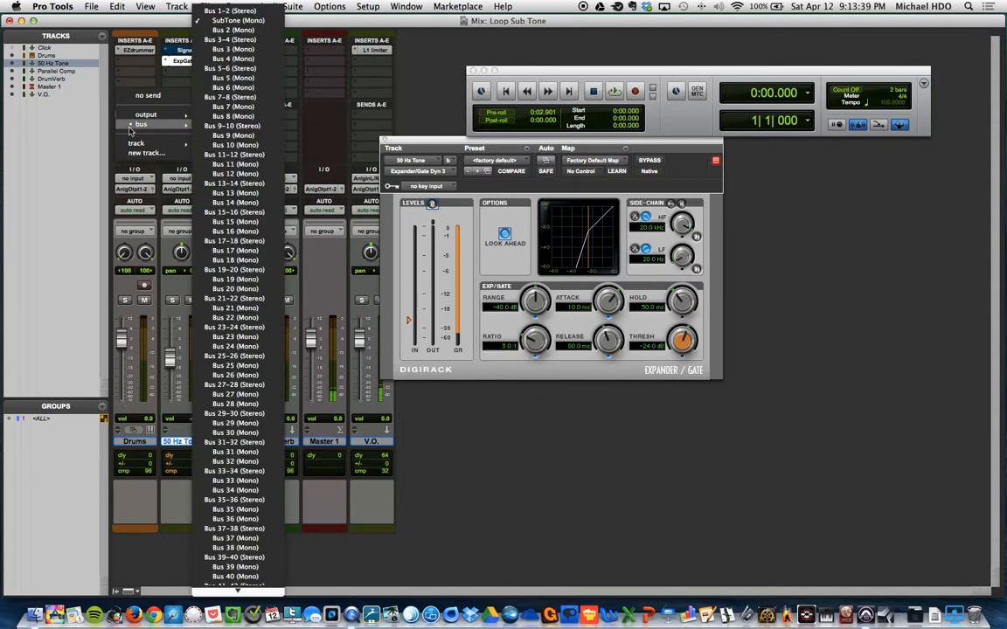
left_click(278, 21)
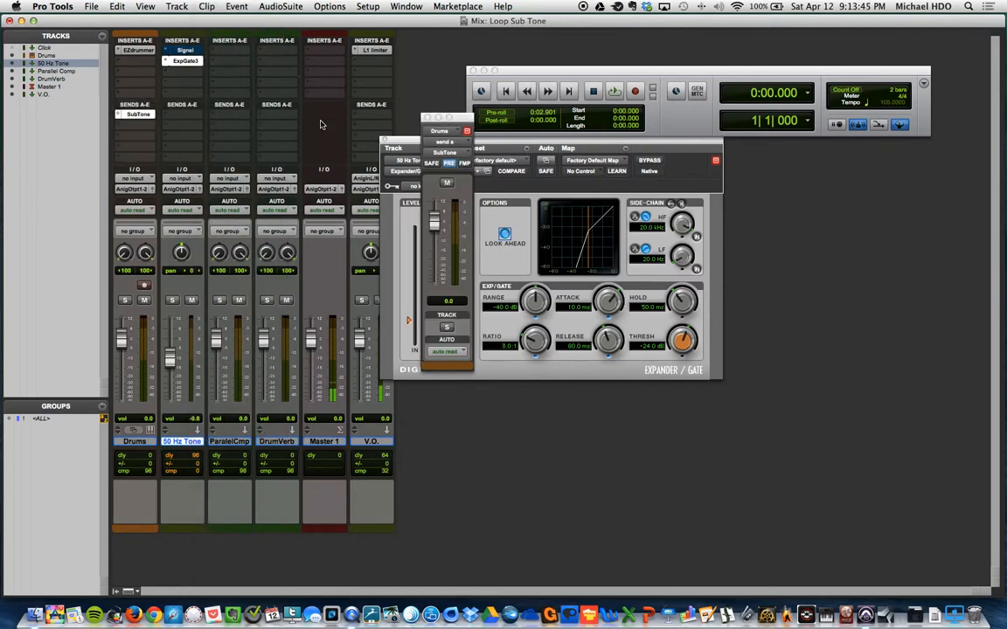
Set the Drums track's SubTone send level to 0.0 dB and close the send window
left_click_drag(421, 115, 349, 113)
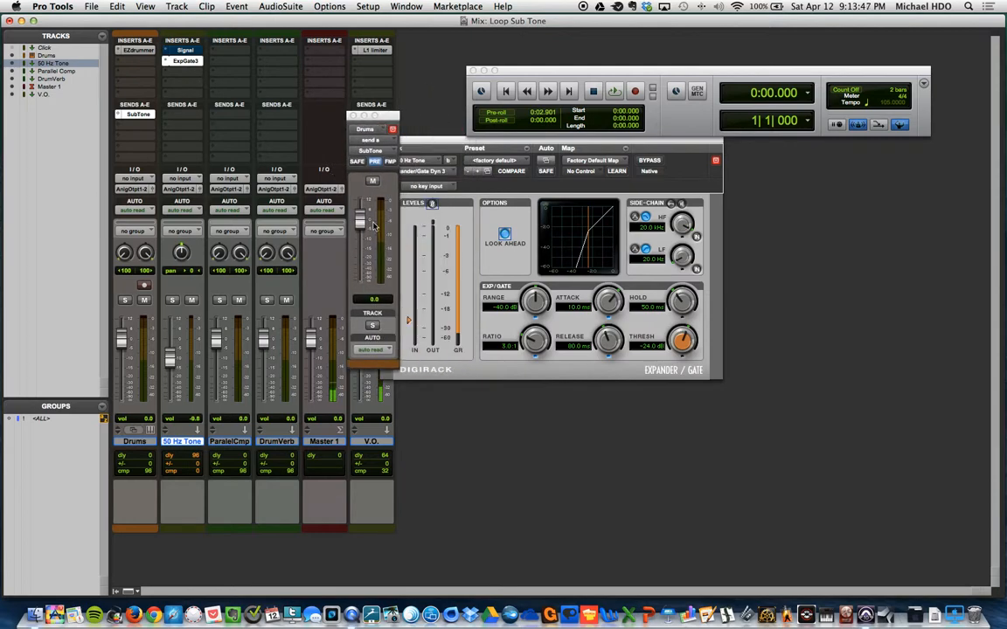
left_click_drag(358, 226, 363, 232)
left_click(362, 230, "alt")
left_click(353, 115)
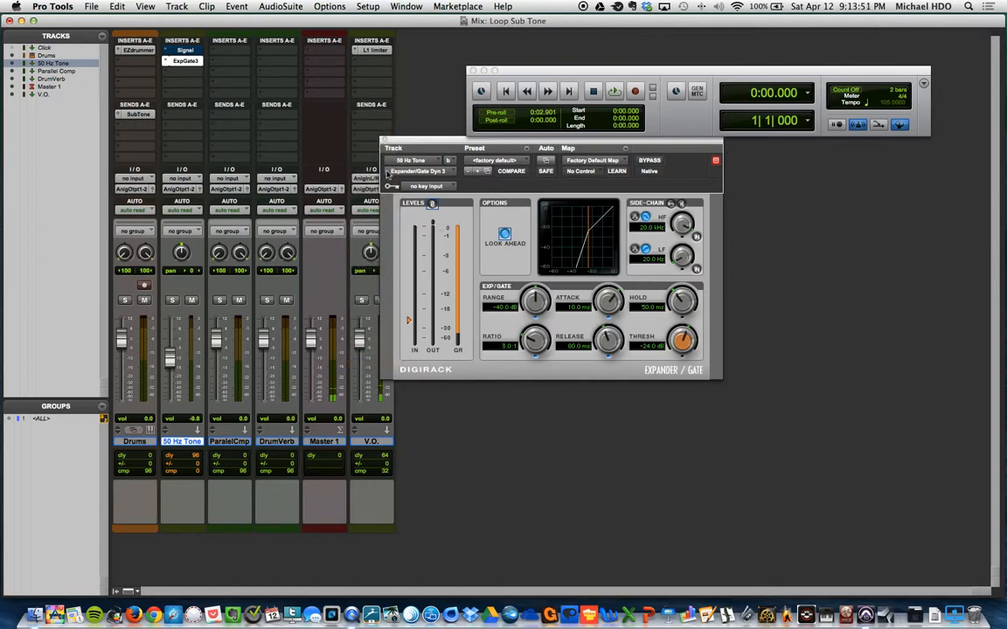
Set the Expander/Gate's key input to the mono SubTone bus and enable its external side-chain key
left_click_drag(432, 147, 509, 166)
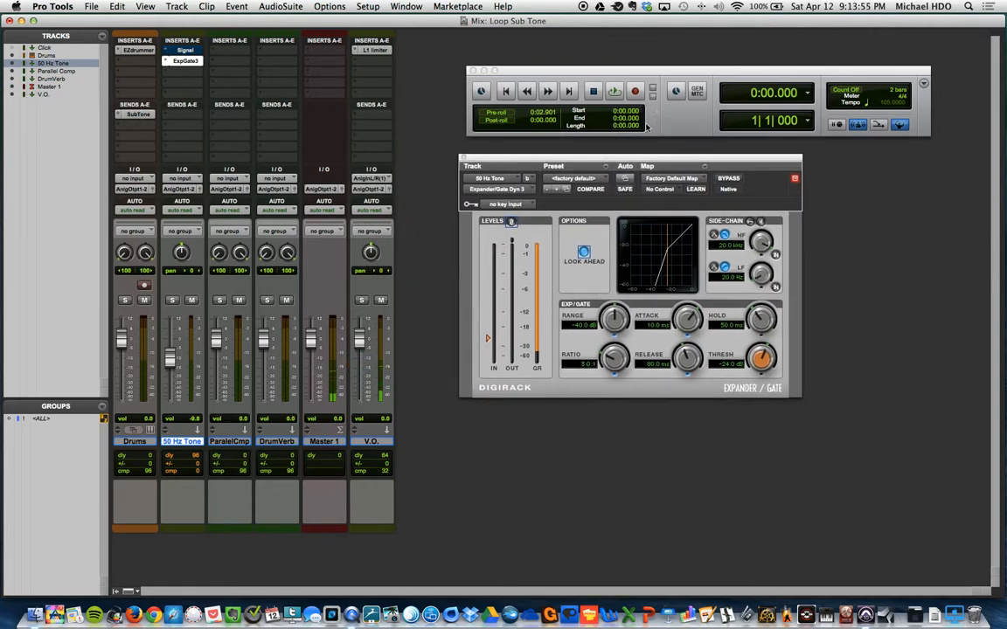
left_click_drag(631, 161, 492, 202)
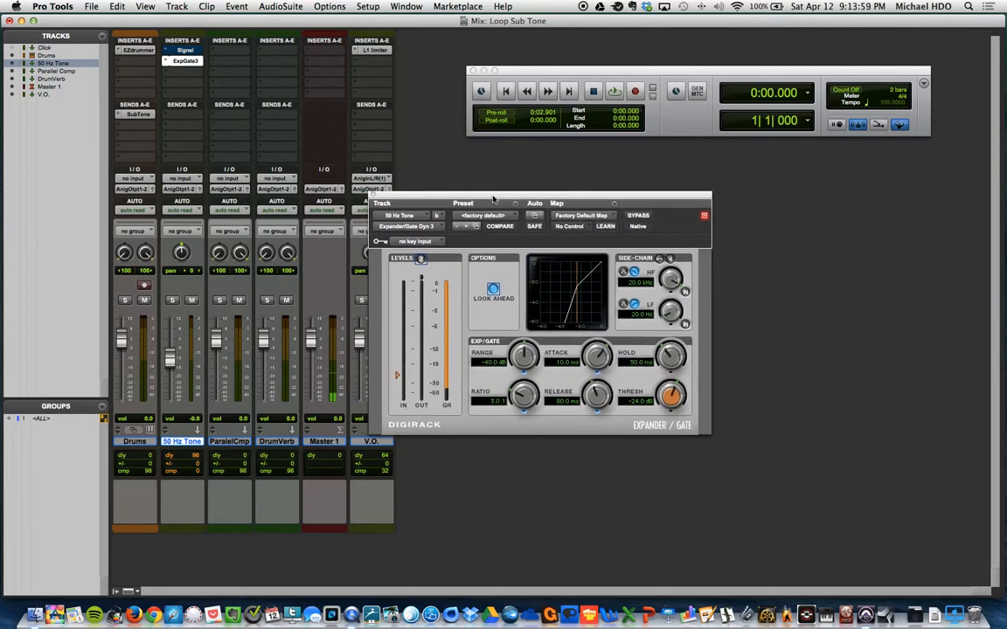
left_click(433, 248)
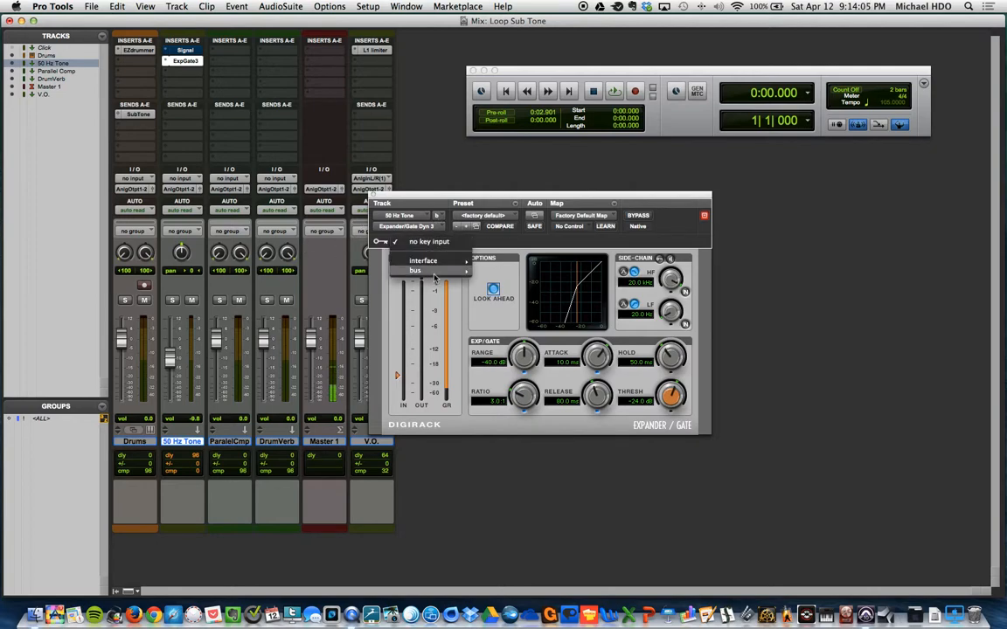
mouse_move(435, 275)
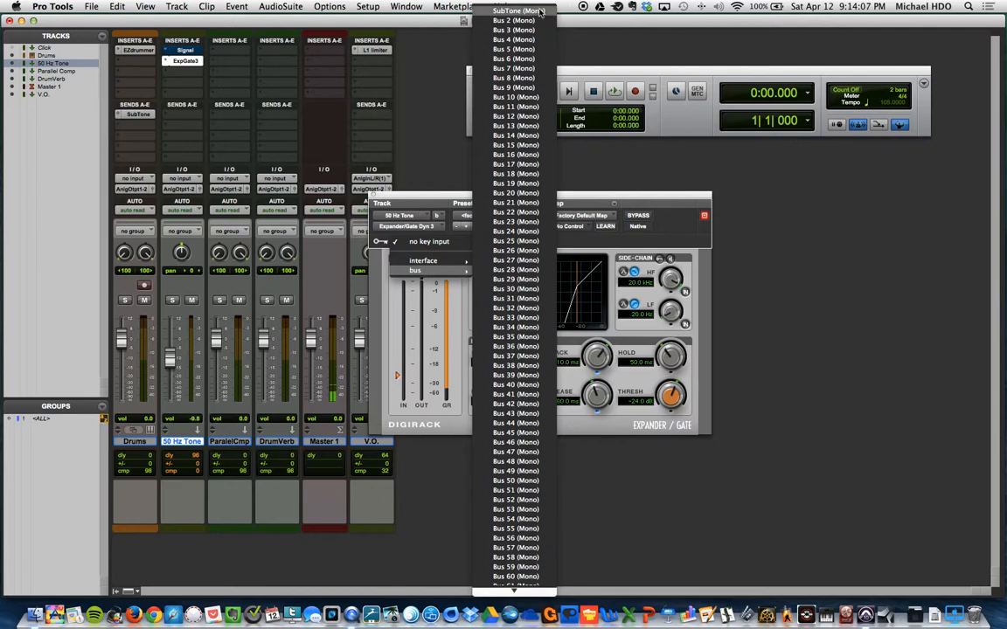
left_click(591, 150)
left_click_drag(586, 200, 556, 193)
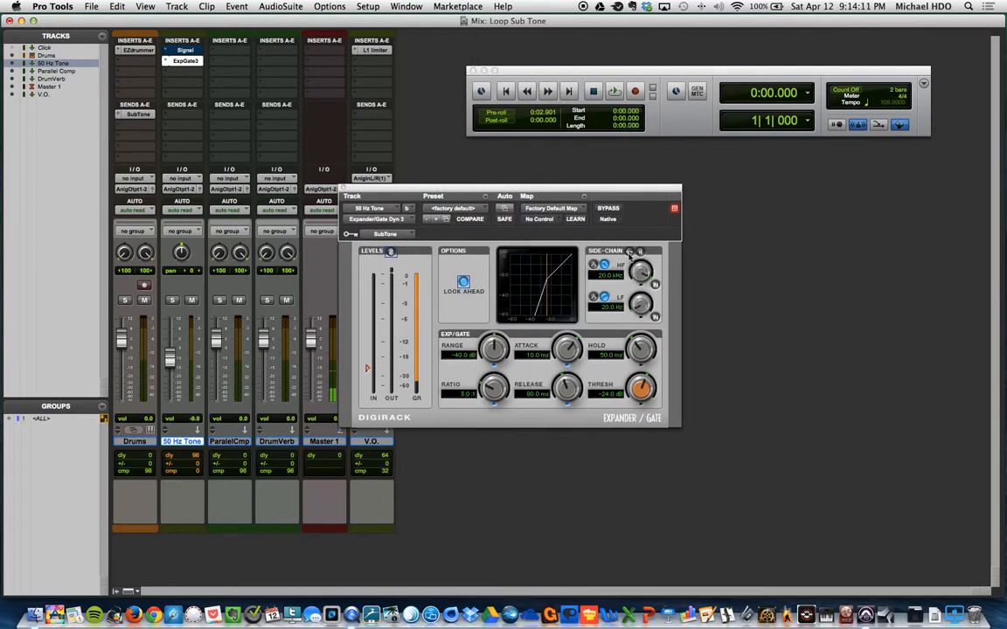
left_click(629, 250)
left_click_drag(457, 195, 533, 260)
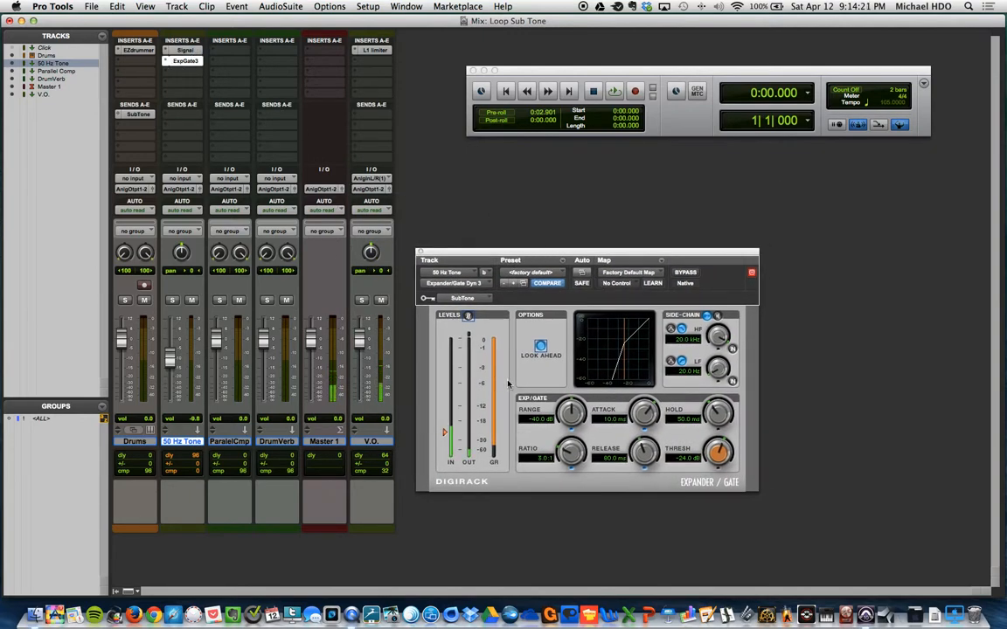
Load the Kick Gate SC preset in the Expander/Gate
left_click(531, 272)
left_click(516, 202)
left_click_drag(561, 254, 499, 191)
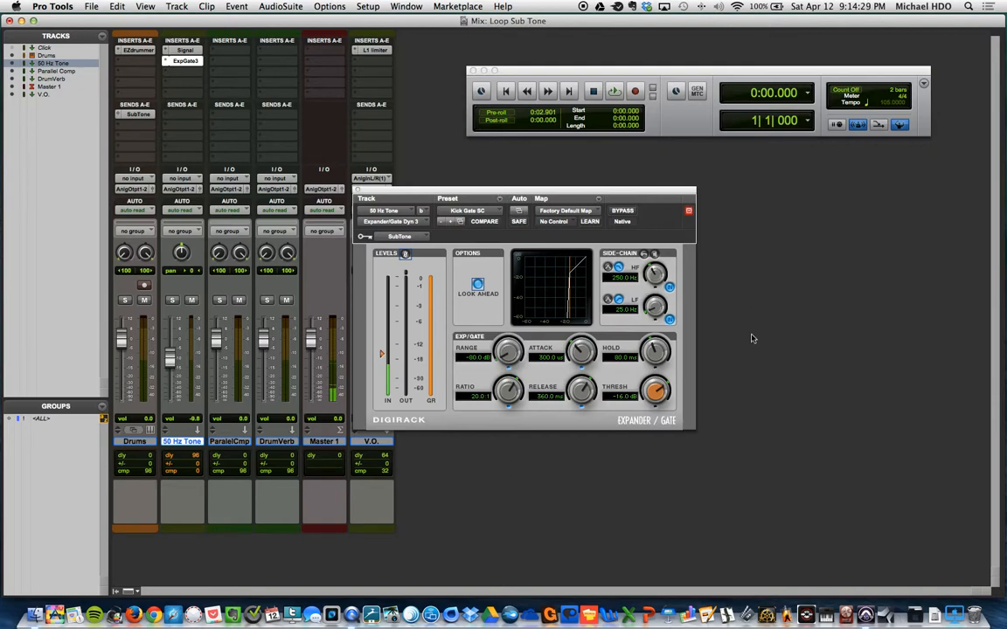
Turn the Expander/Gate's external side-chain key back on, playing the loop before and after to compare the gating
key("space")
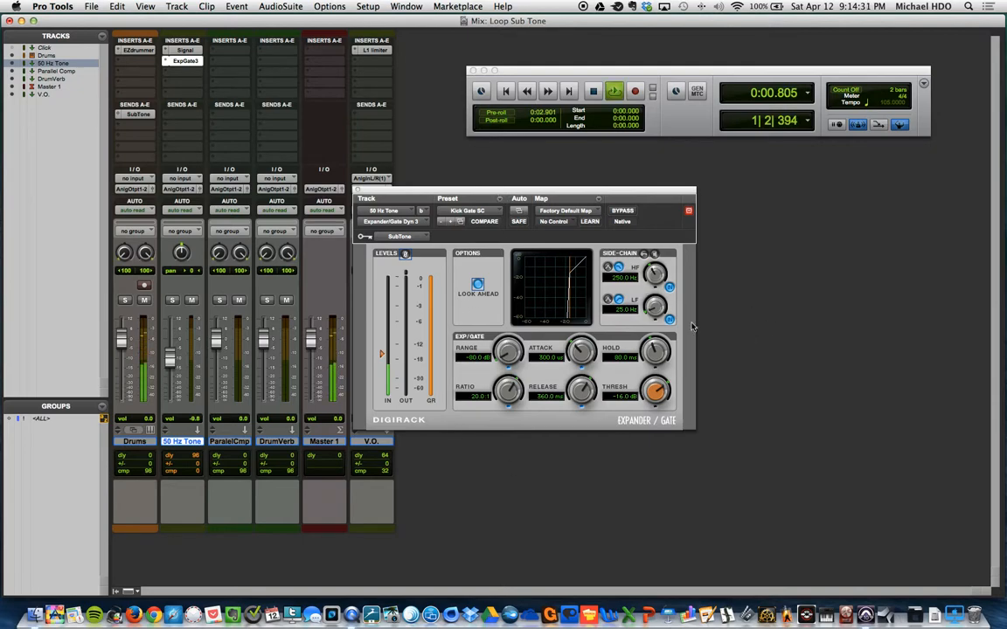
key("space")
left_click(644, 255)
key("space")
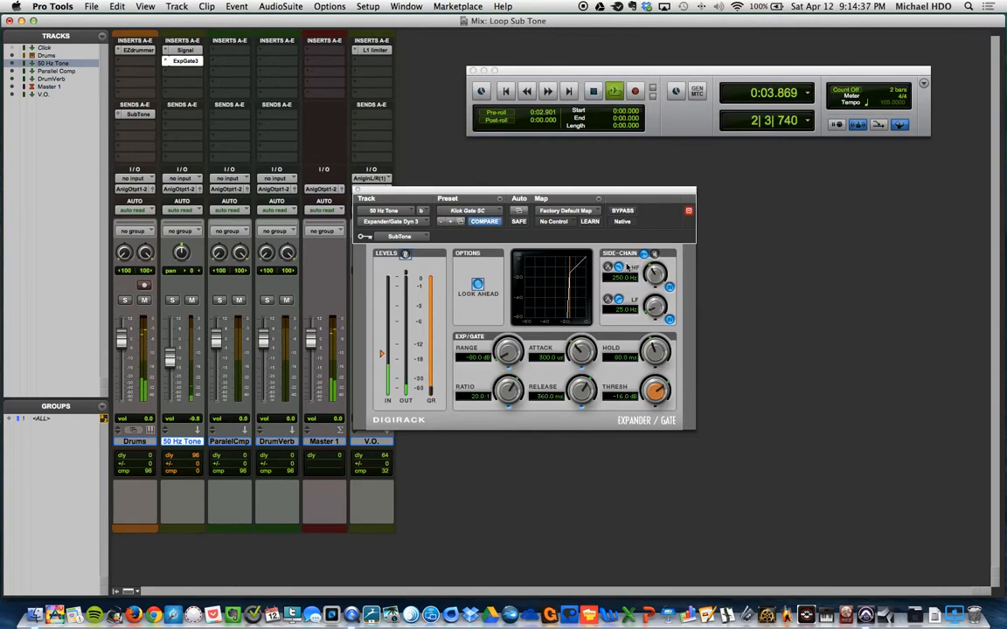
key("space")
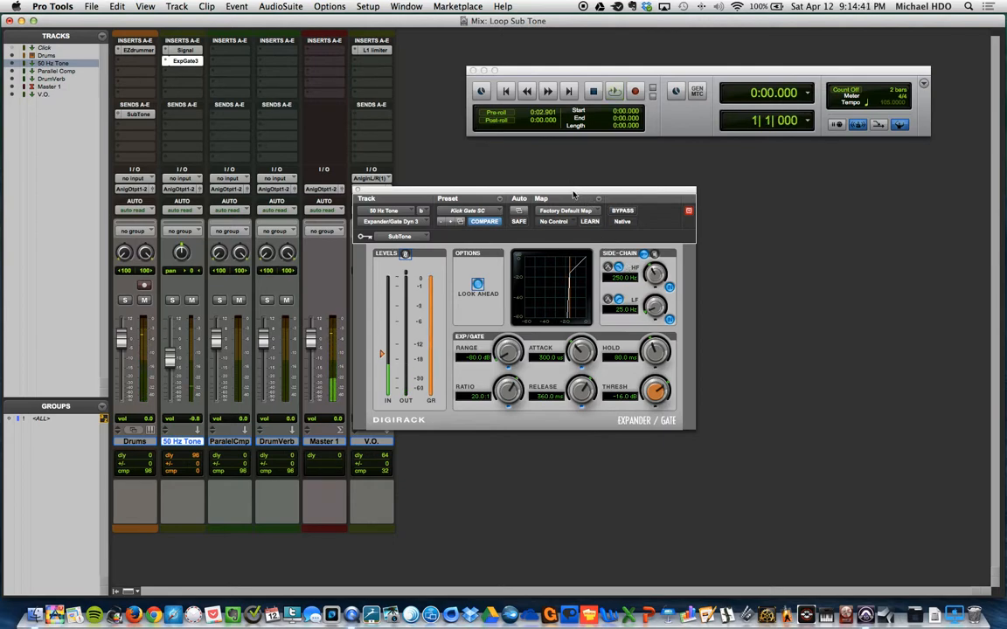
Play the drum loop again while watching the Expander/Gate's levels to check how the kick triggers the tone
left_click_drag(572, 194, 678, 172)
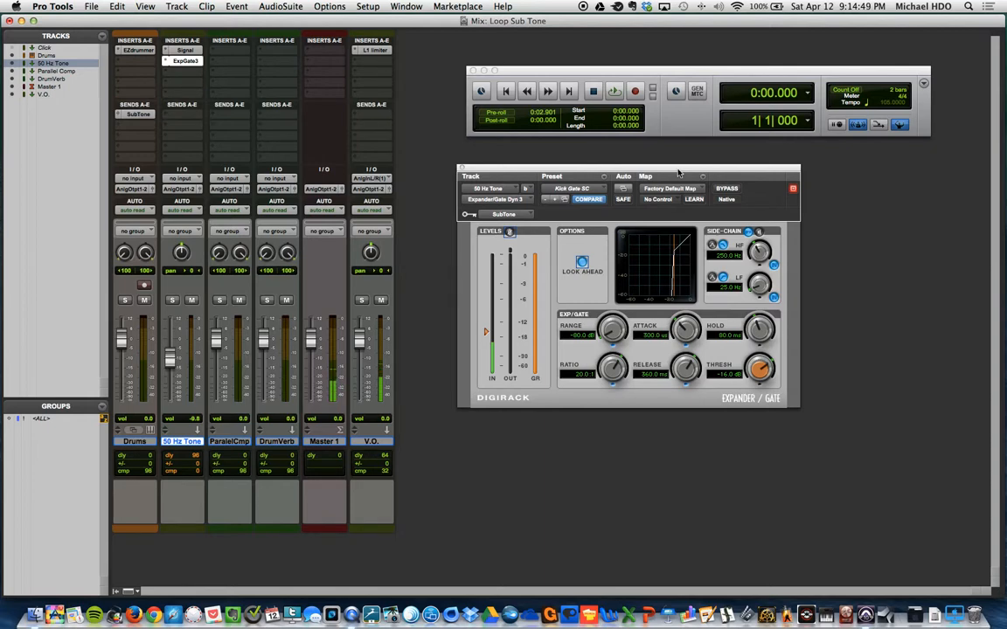
key("space")
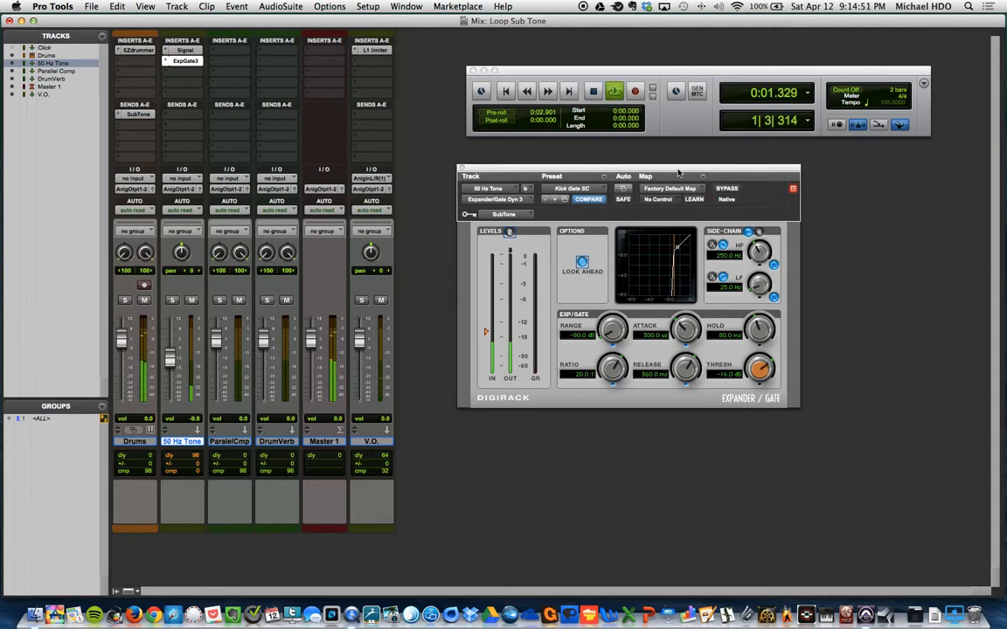
key("space")
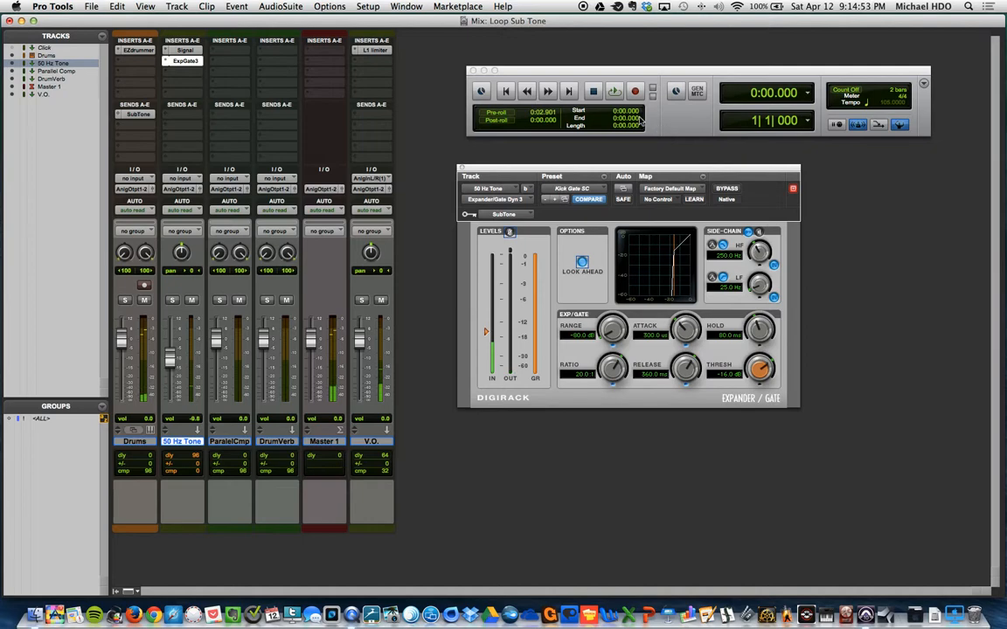
left_click_drag(650, 176, 604, 182)
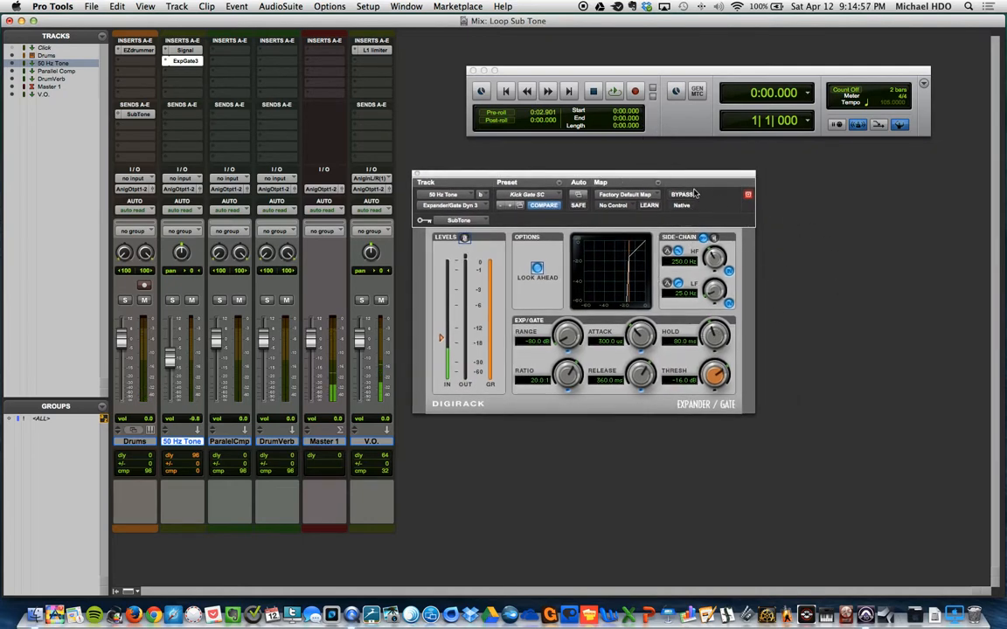
left_click_drag(696, 179, 552, 216)
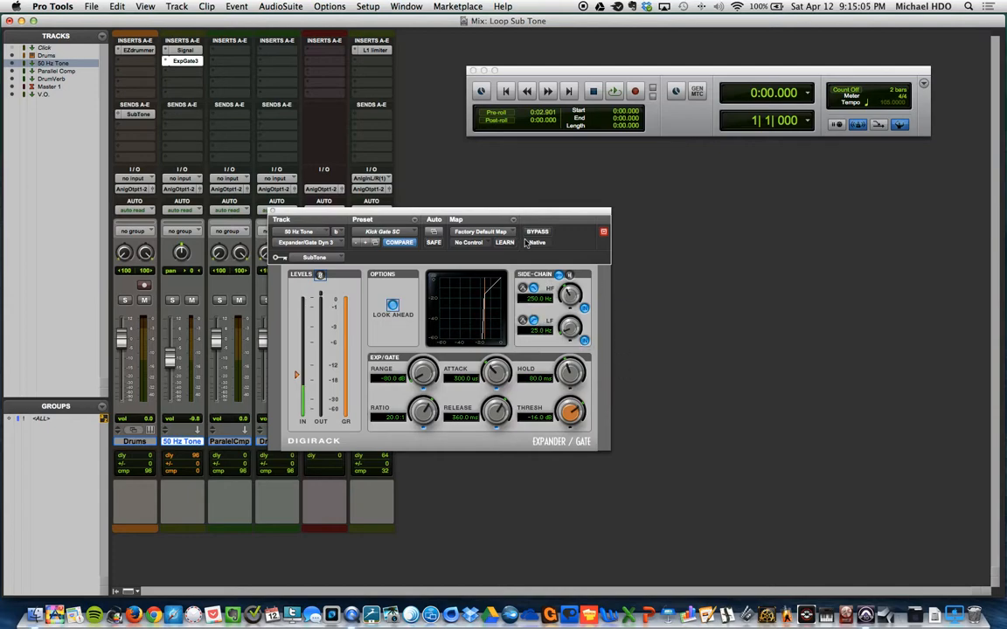
left_click_drag(532, 214, 633, 176)
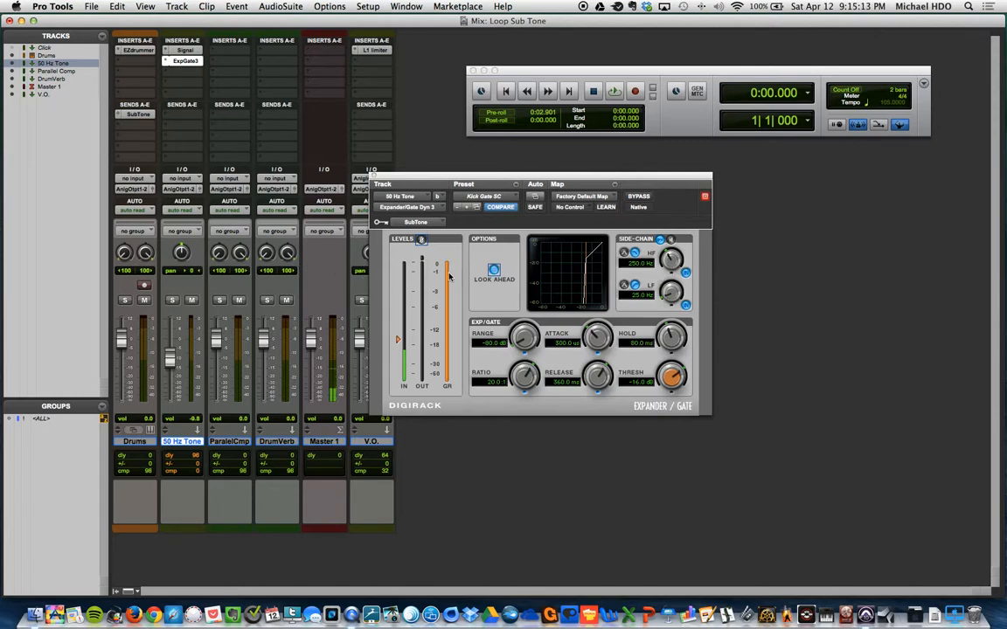
left_click_drag(524, 176, 520, 192)
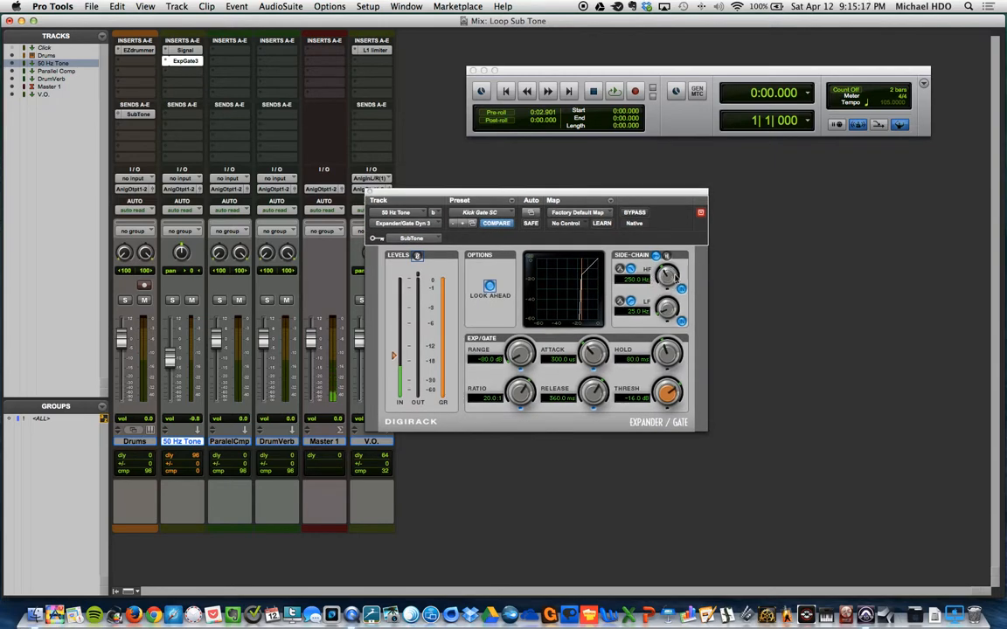
Lower the Expander/Gate's side-chain HF filter to about 85.8 Hz while the drum loop plays, and stop playback
left_click_drag(666, 274, 664, 289)
left_click_drag(662, 297, 662, 279)
key("space")
left_click_drag(666, 277, 655, 293)
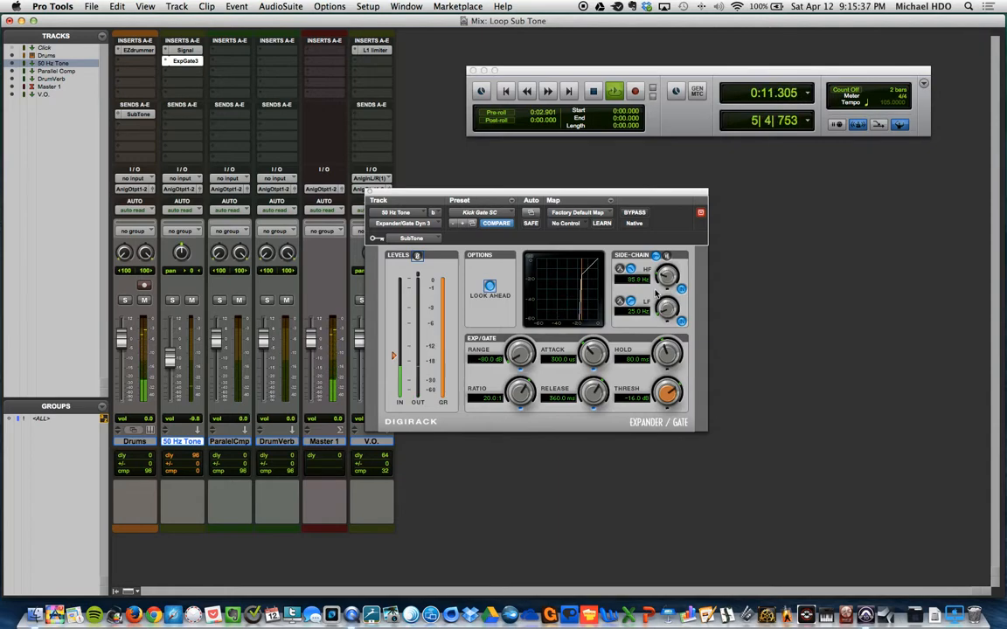
key("space")
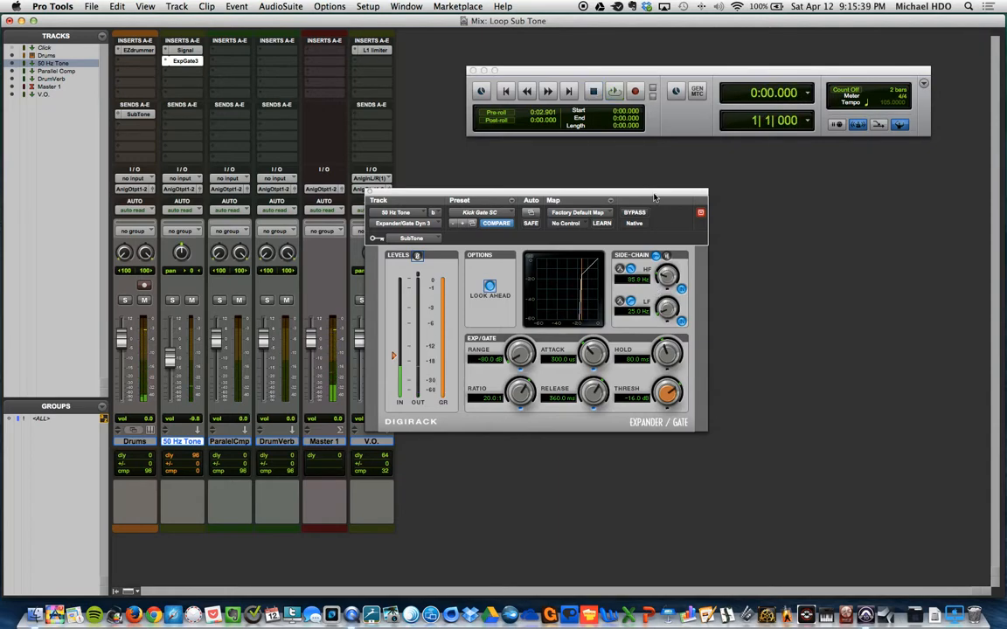
left_click_drag(654, 197, 683, 184)
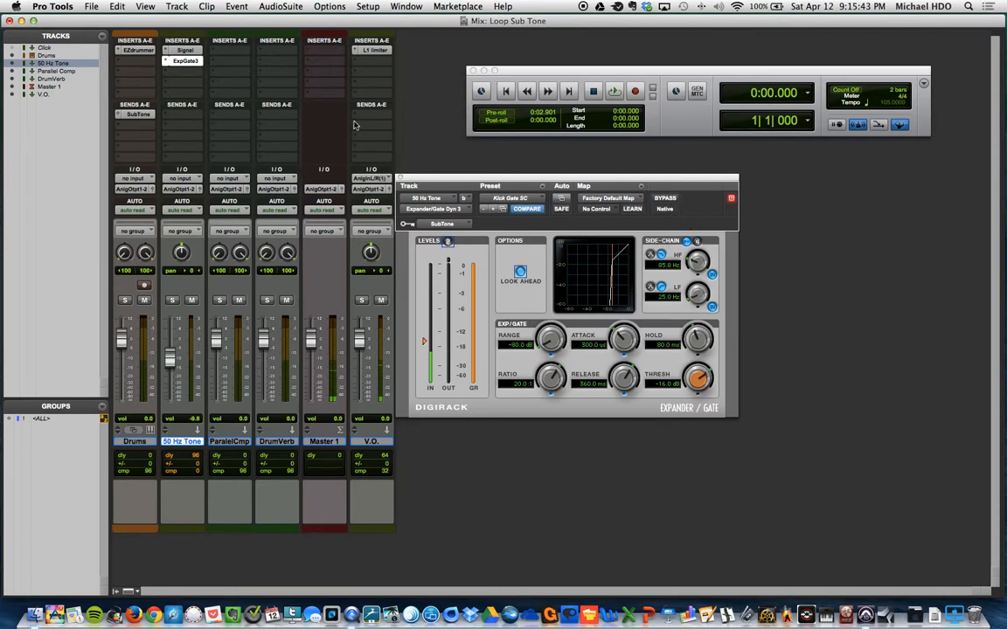
Set the Signal Generator's frequency on the 50 Hz Tone track to 50 Hz and close its window
left_click(181, 49)
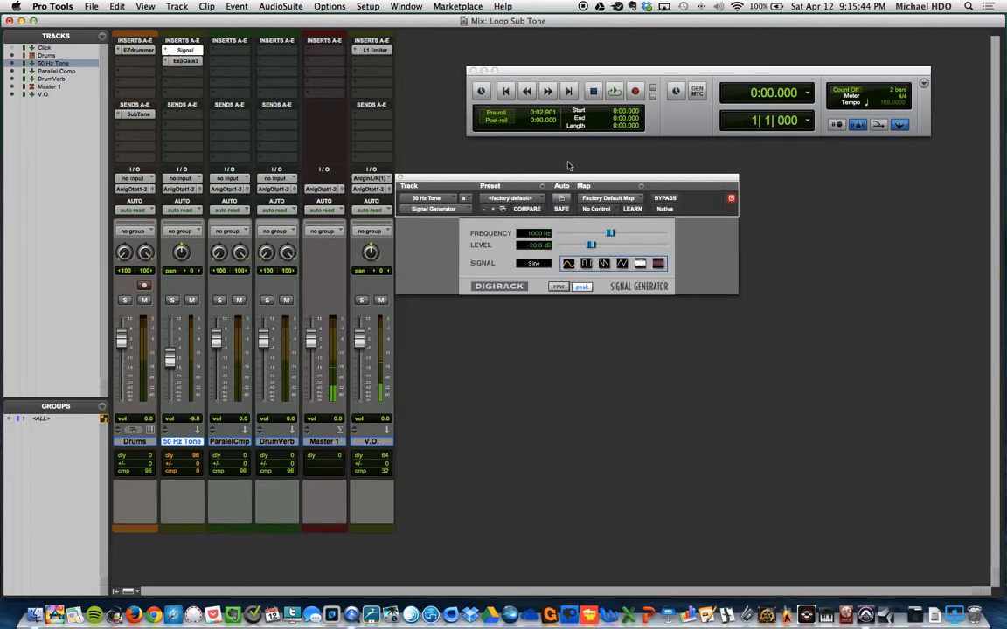
left_click(542, 234)
key("BackSpace")
type("50")
key("Return")
left_click(401, 177)
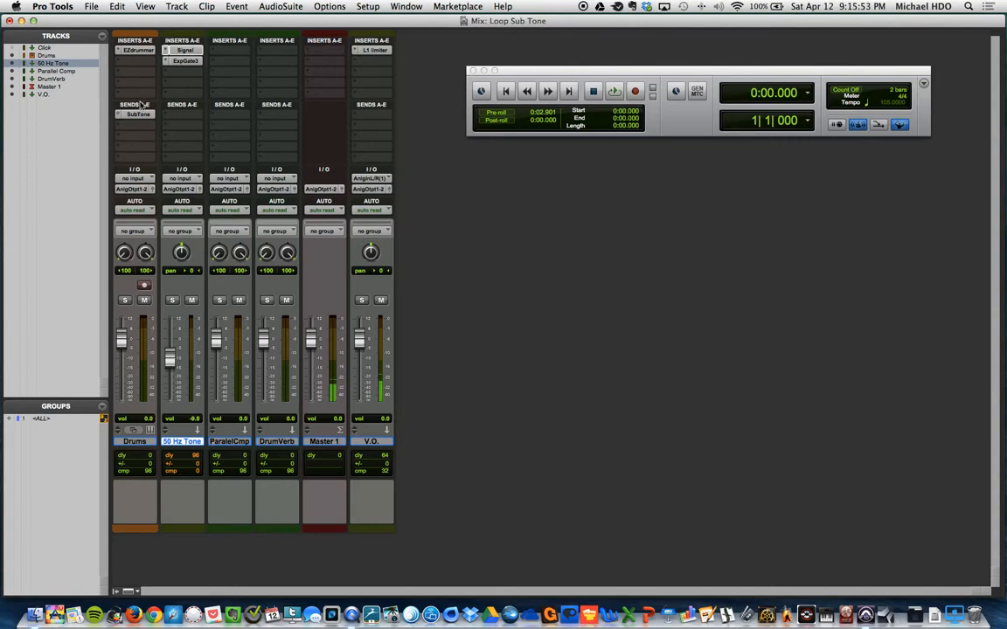
Reopen the Expander/Gate and balance the 50 Hz Tone track's volume against the playing drum loop, settling on +4.2 dB
left_click(184, 60)
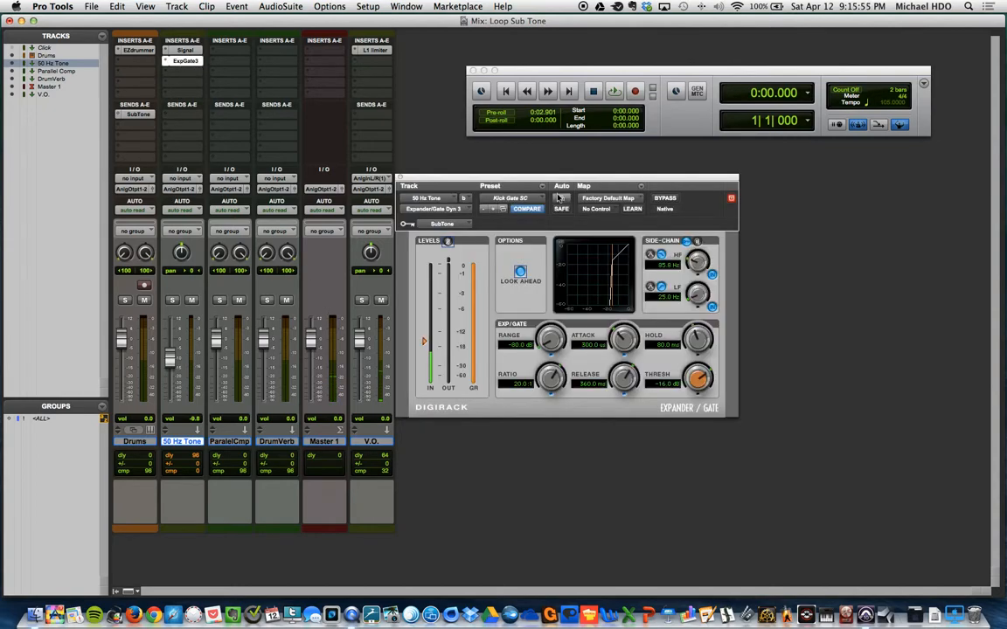
key("space")
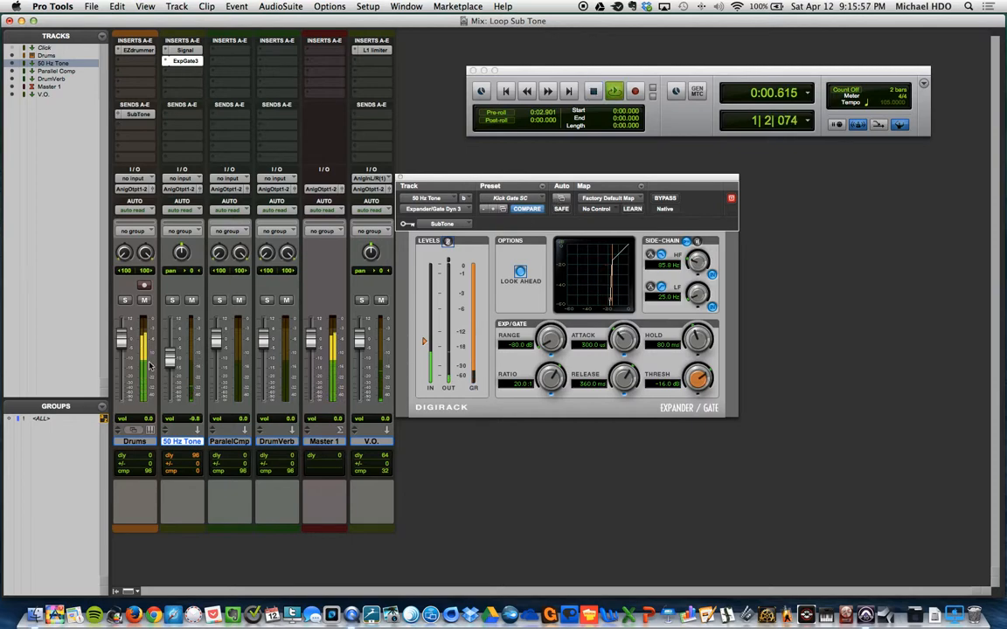
left_click_drag(172, 365, 171, 343)
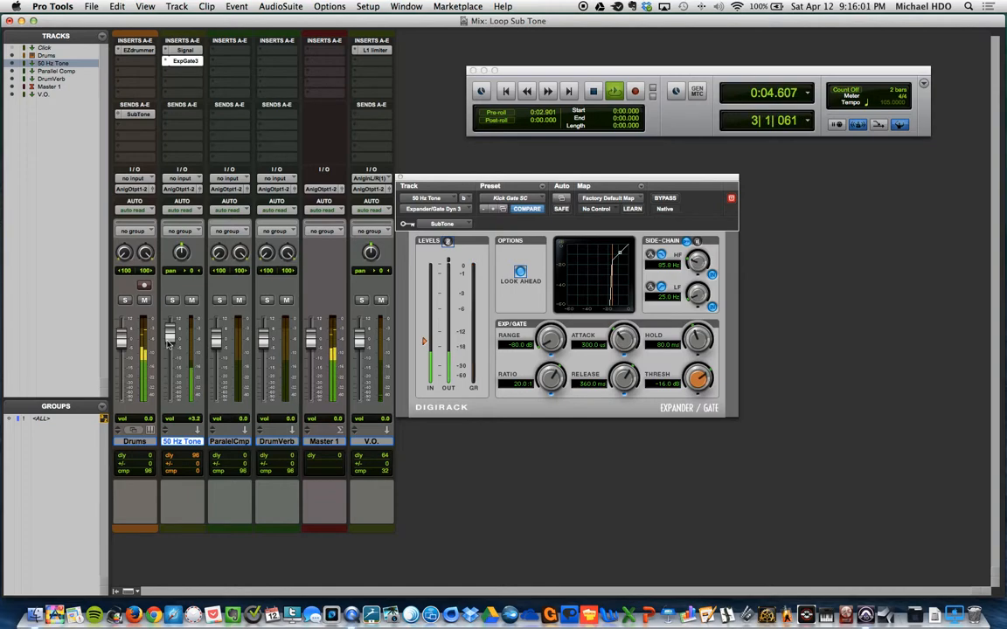
key("space")
left_click_drag(171, 344, 170, 351)
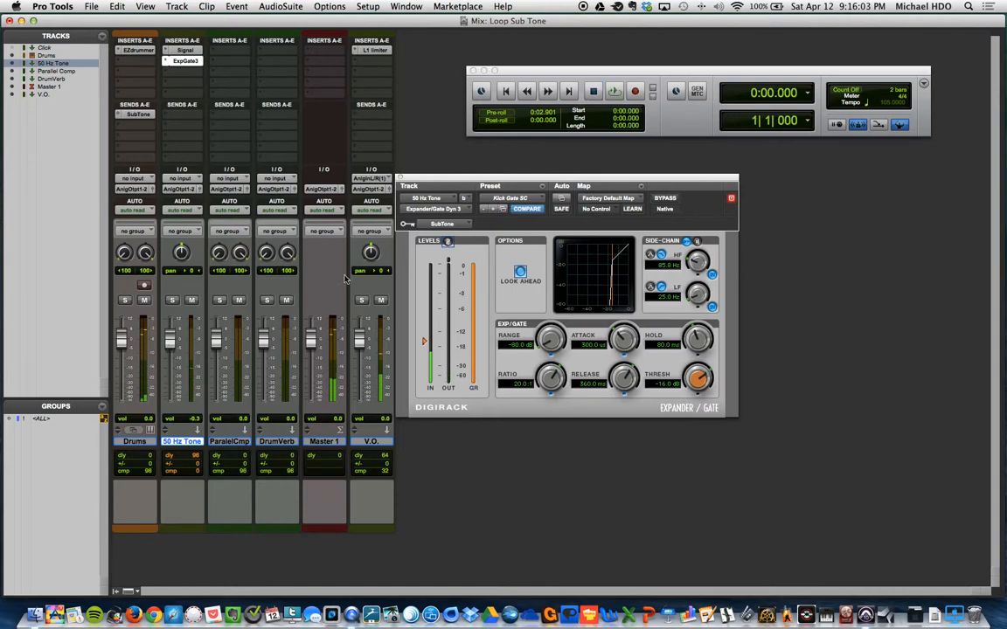
left_click_drag(383, 162, 394, 156)
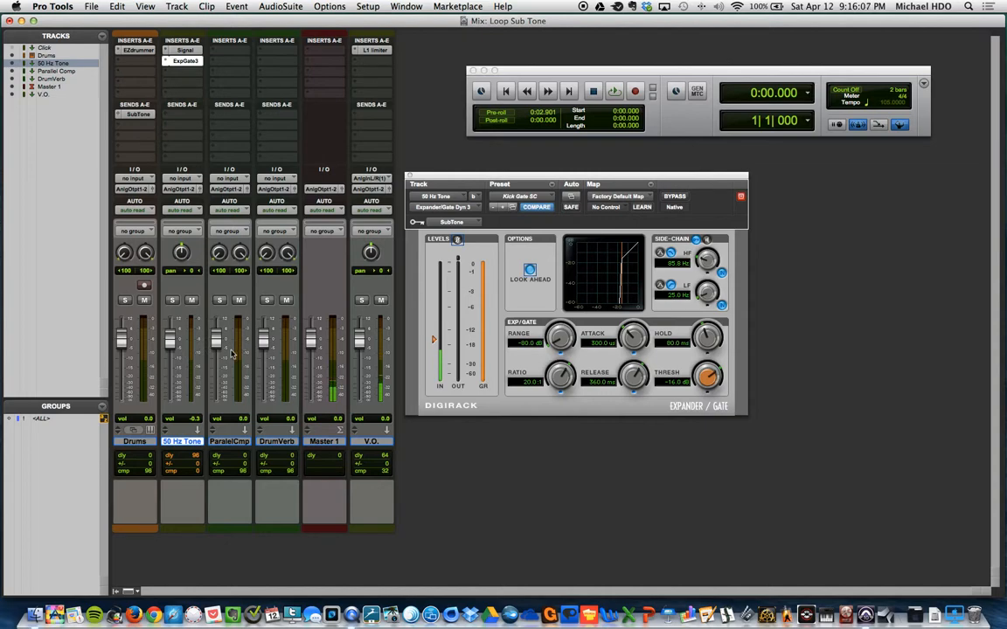
key("space")
left_click_drag(171, 343, 173, 338)
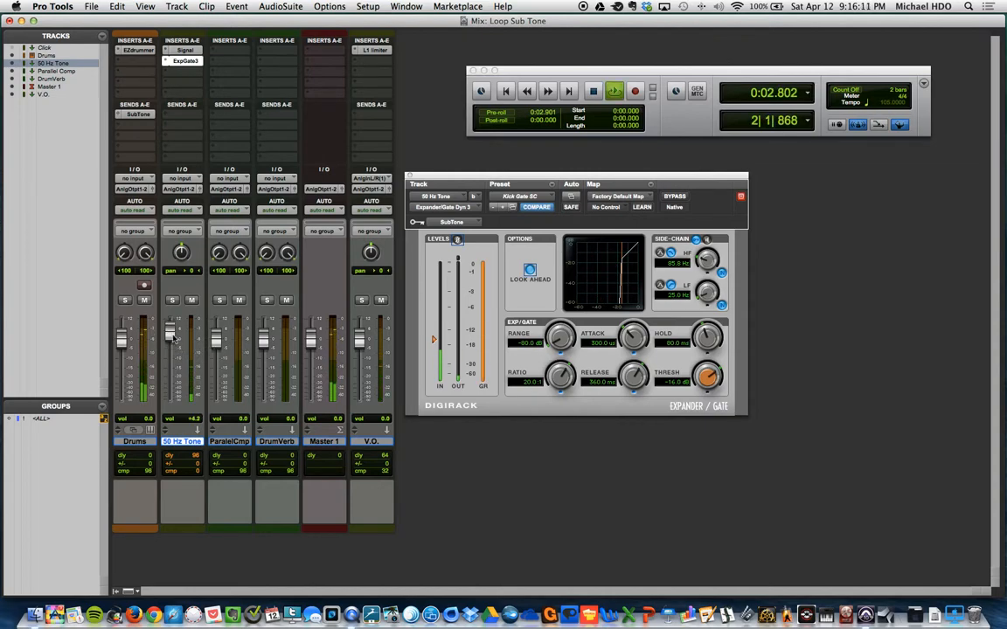
key("space")
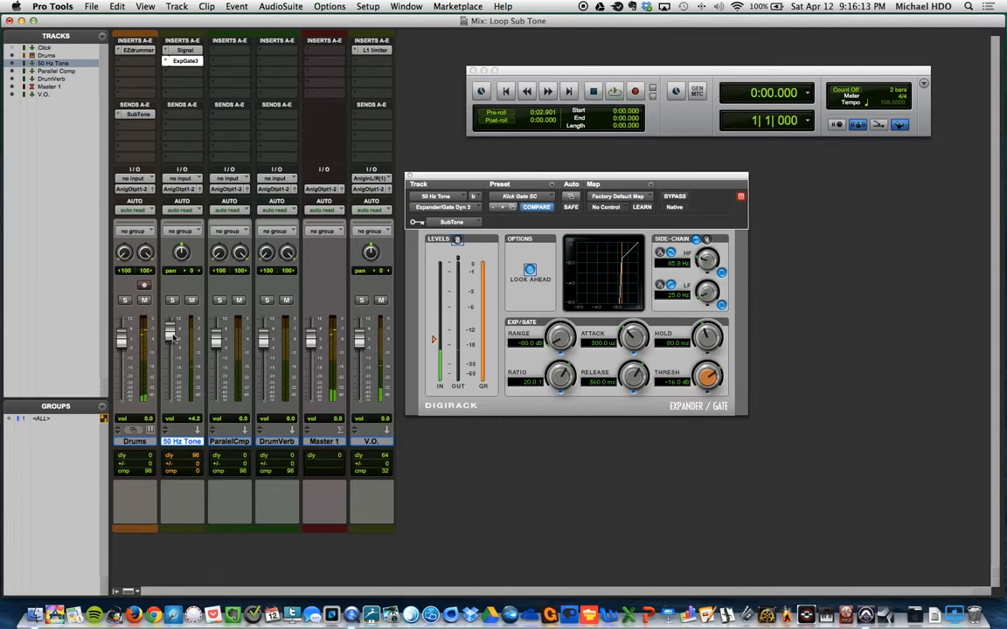
left_click_drag(571, 180, 556, 212)
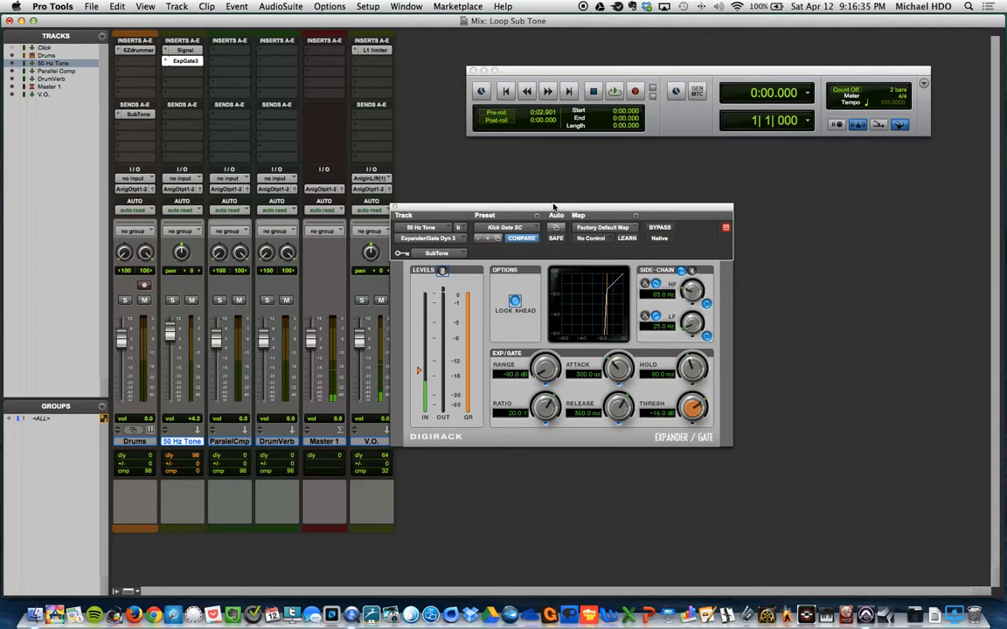
left_click_drag(577, 208, 616, 194)
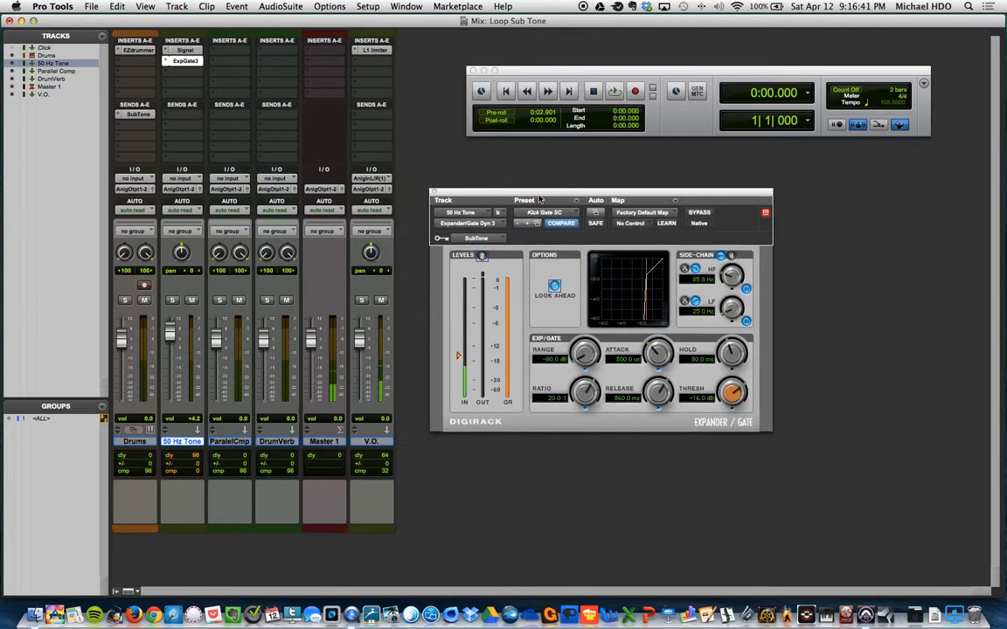
left_click_drag(540, 197, 528, 191)
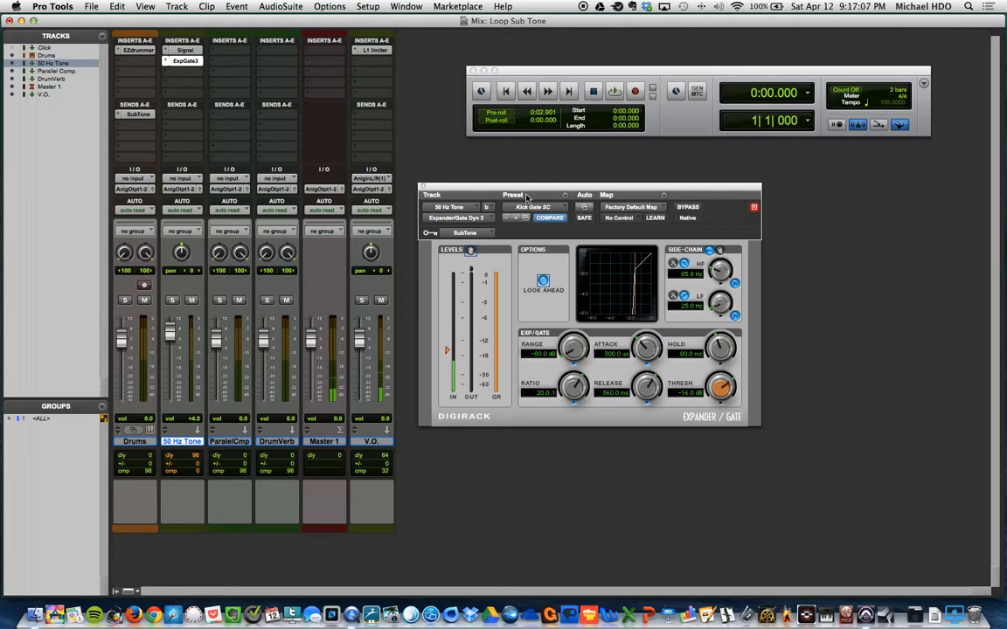
left_click_drag(526, 190, 511, 175)
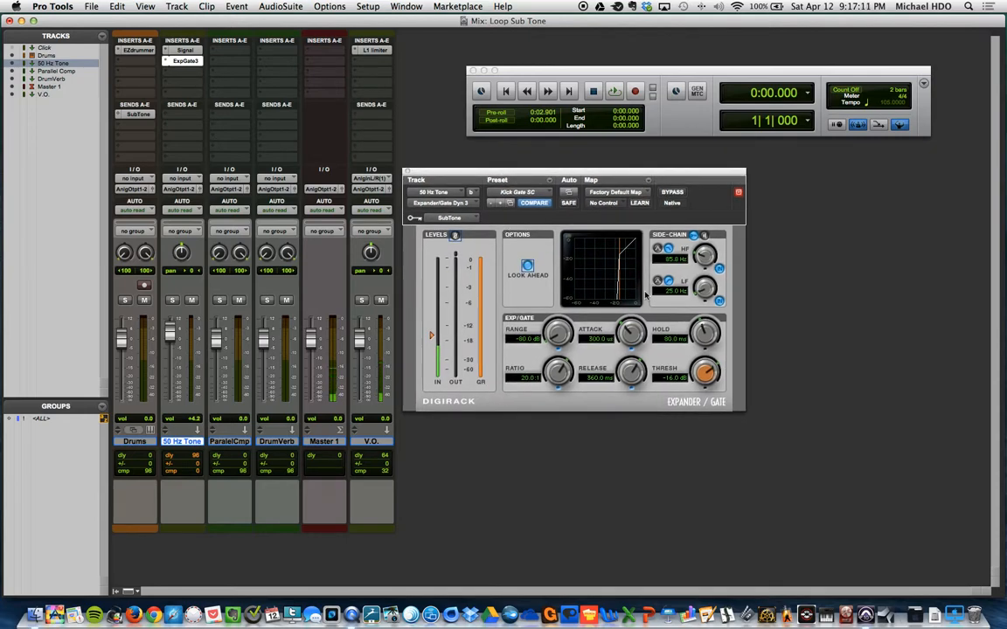